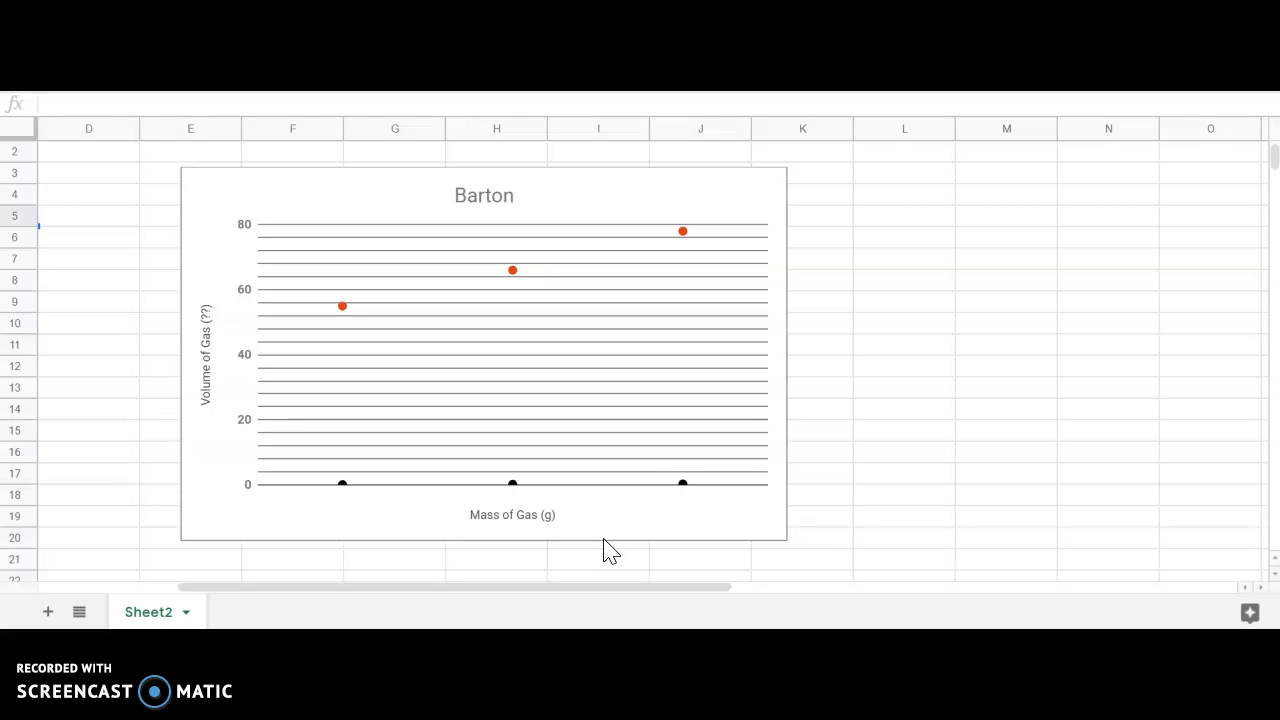
Open the chart editor and use column B as the labels so mass becomes the x-axis.
click(611, 402)
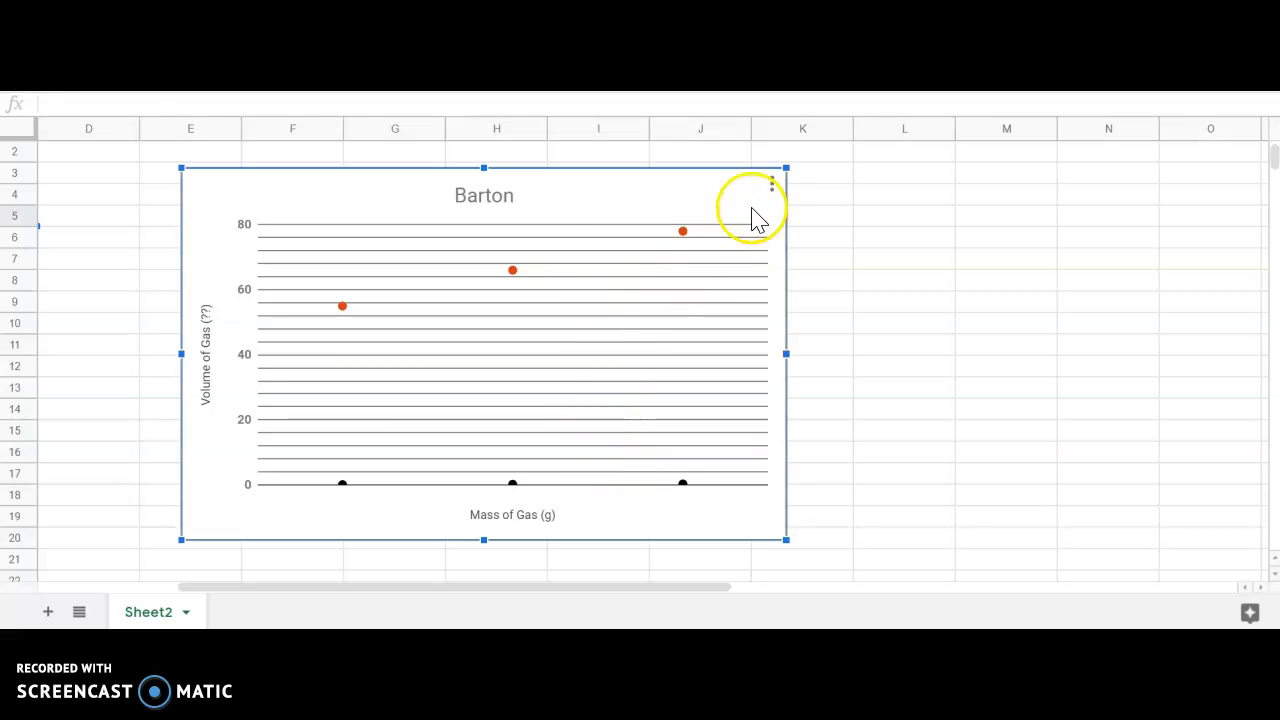
click(769, 190)
click(736, 220)
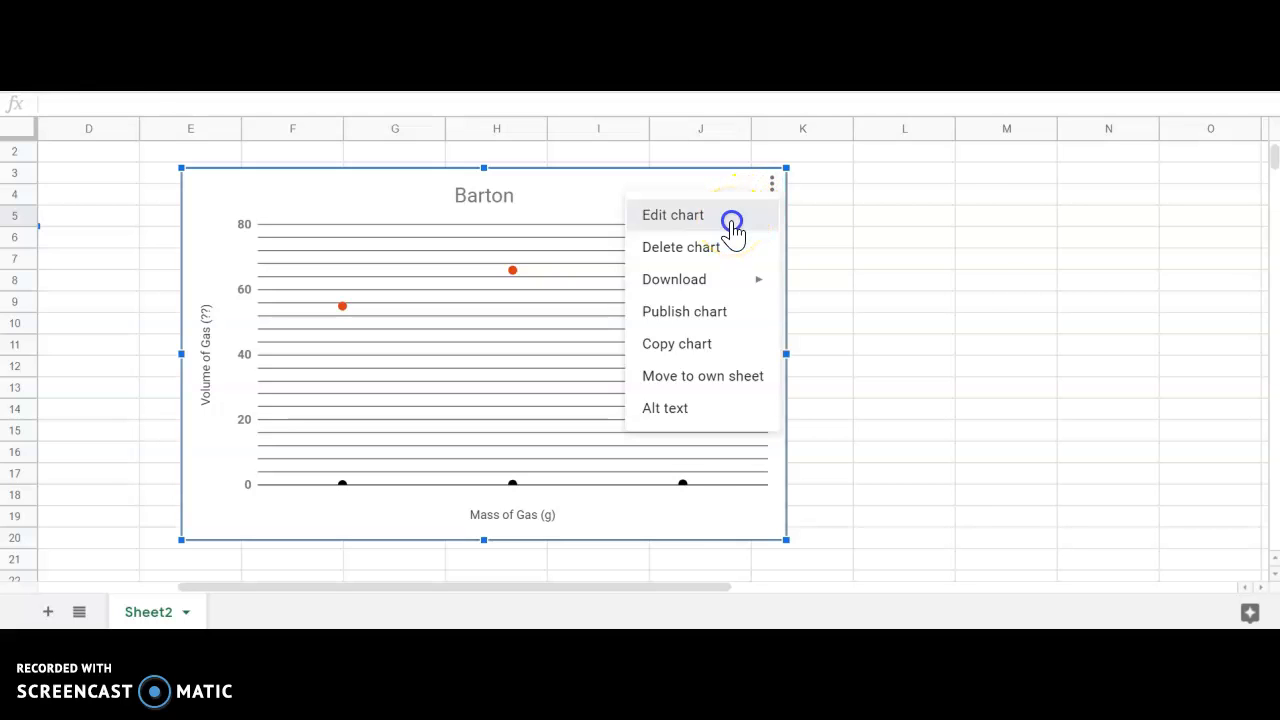
click(733, 222)
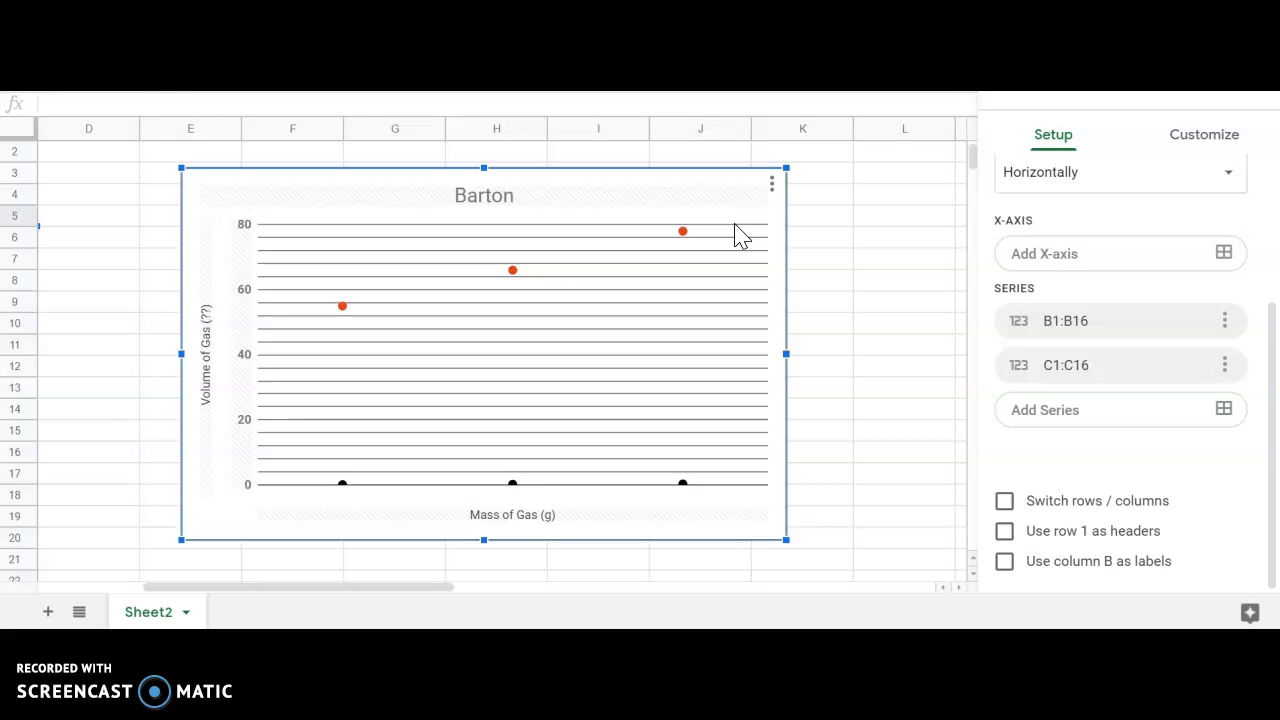
click(684, 236)
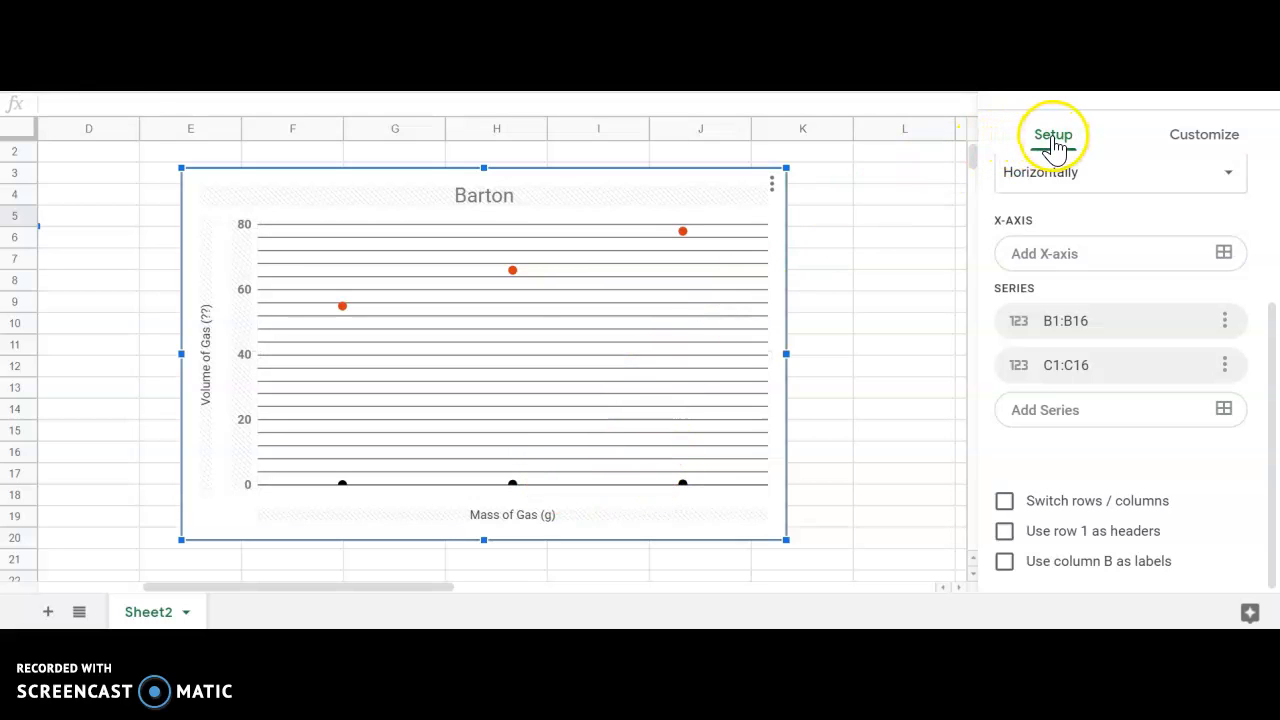
scroll(1063, 320, up, 2)
scroll(1063, 320, down, 2)
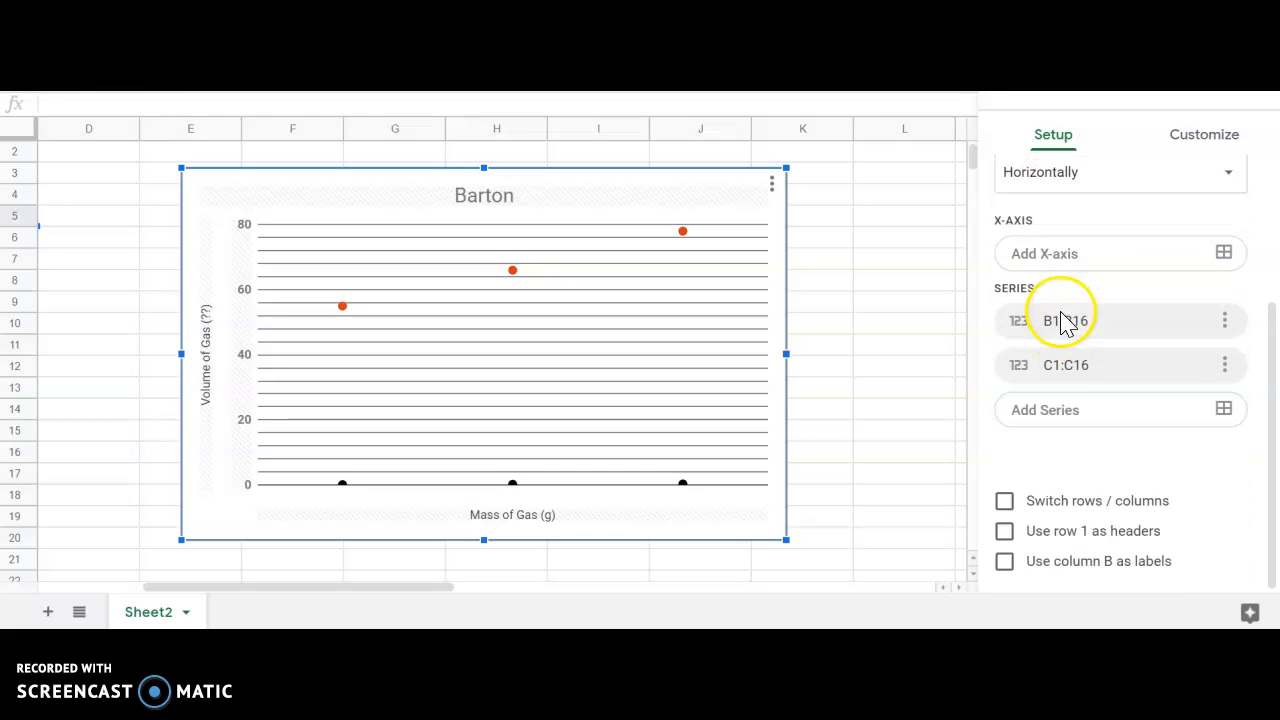
click(1005, 562)
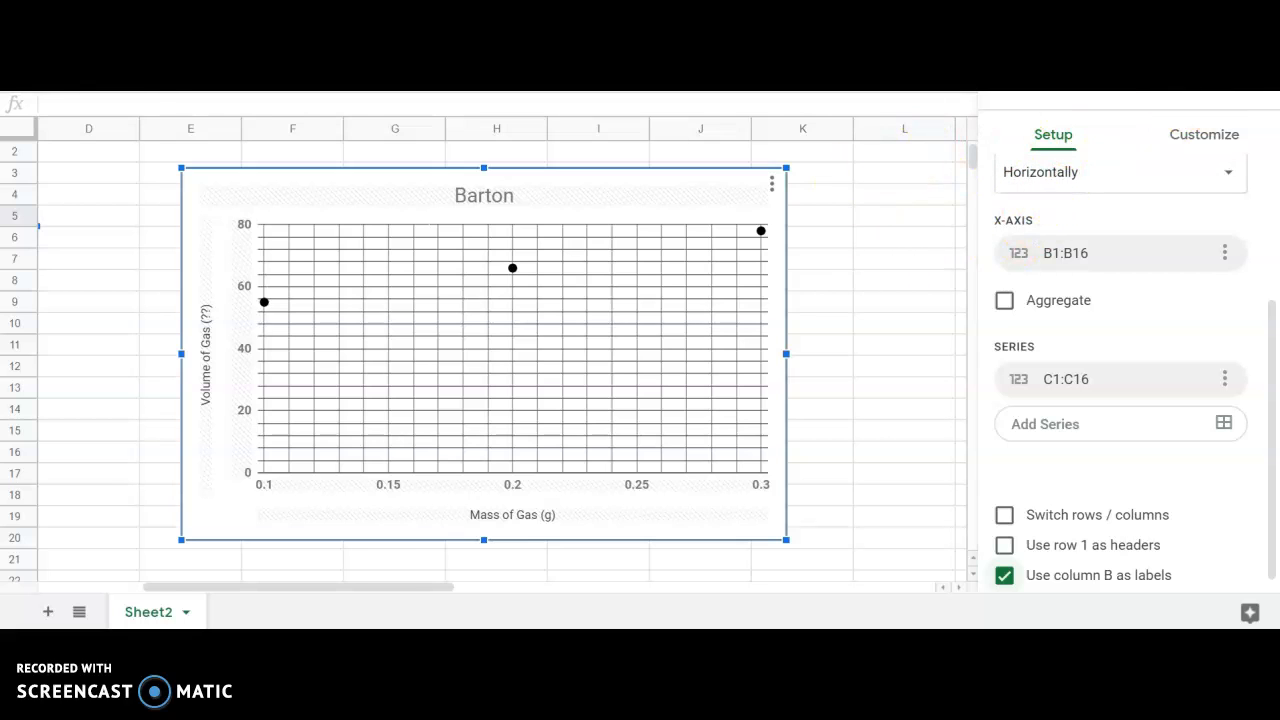
click(721, 192)
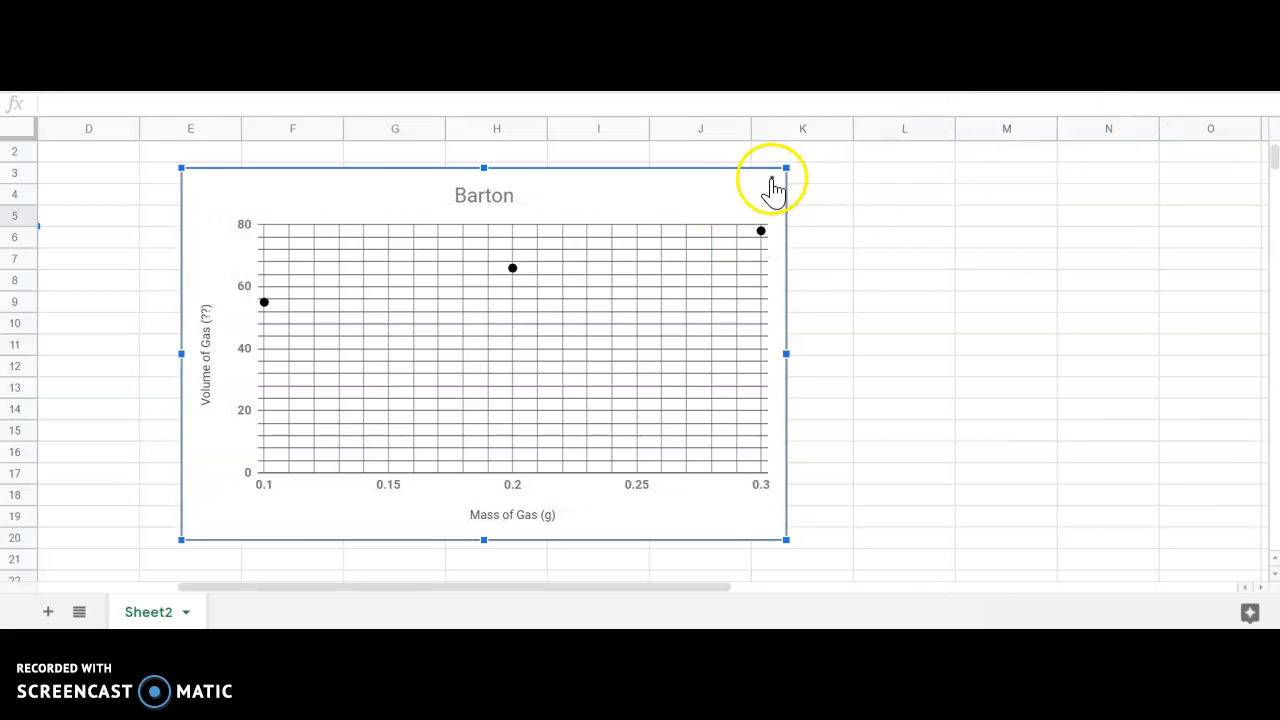
click(773, 184)
click(730, 220)
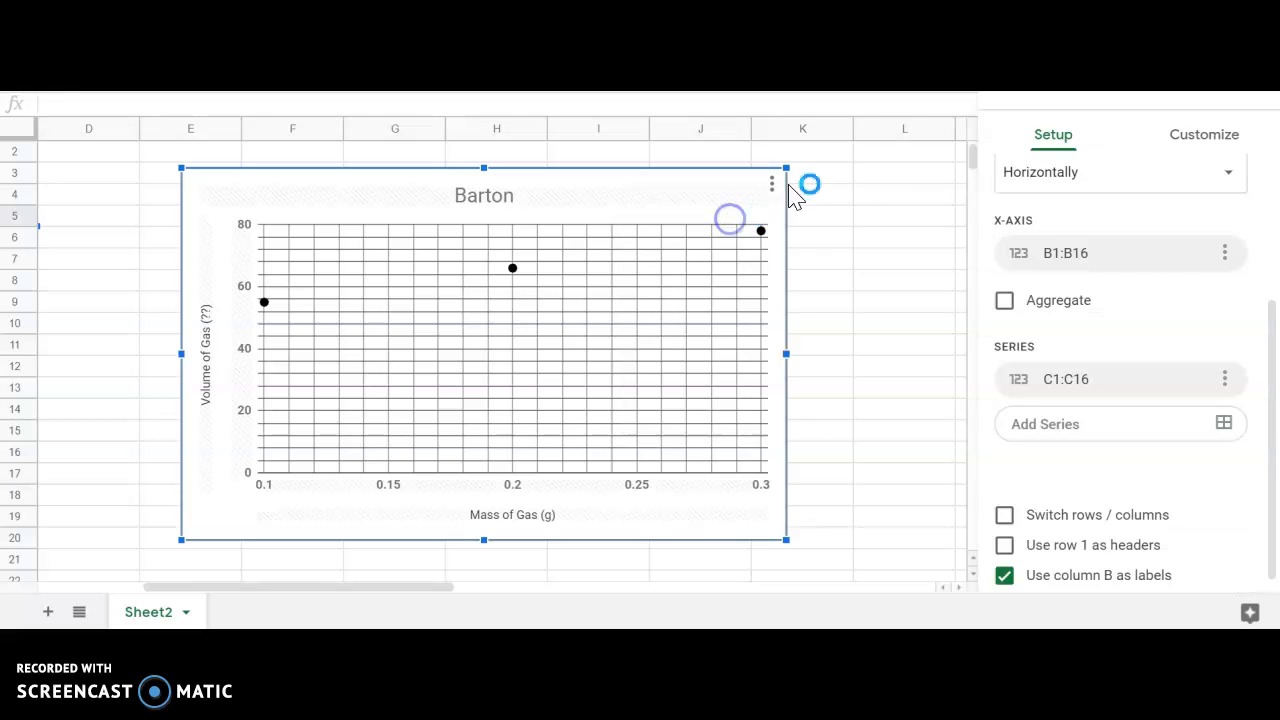
scroll(1005, 330, down, 1)
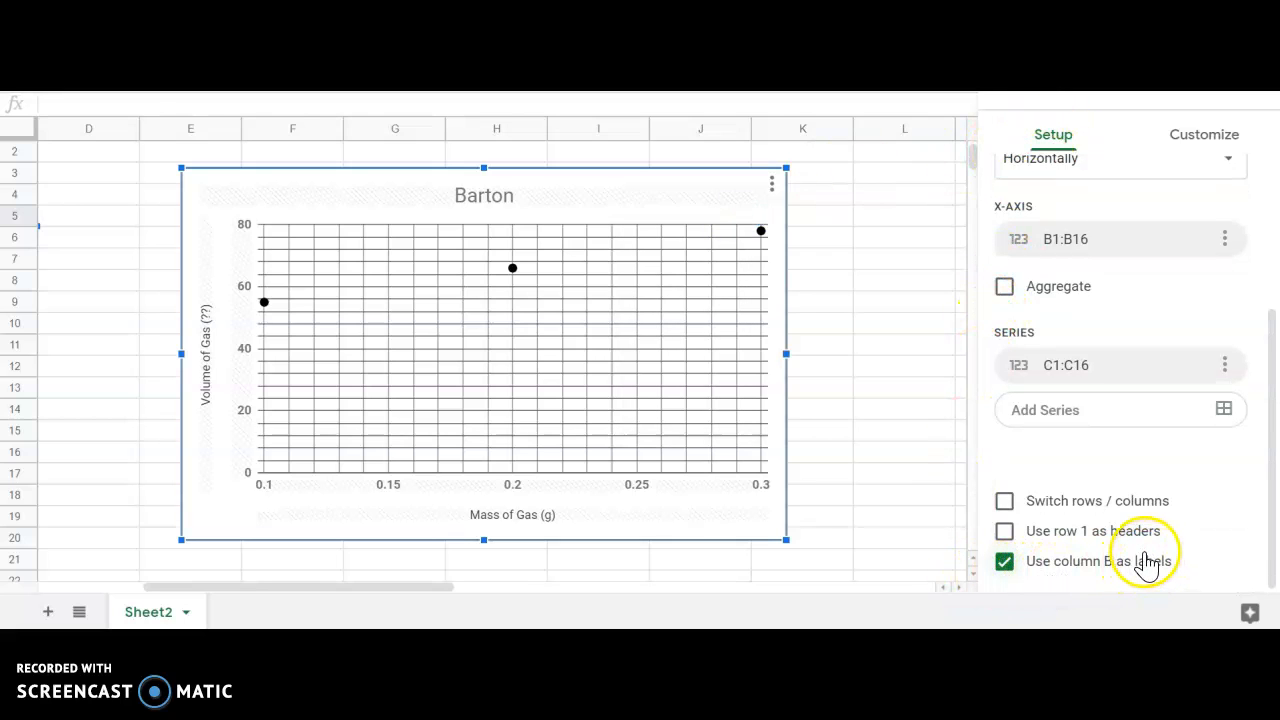
click(1254, 82)
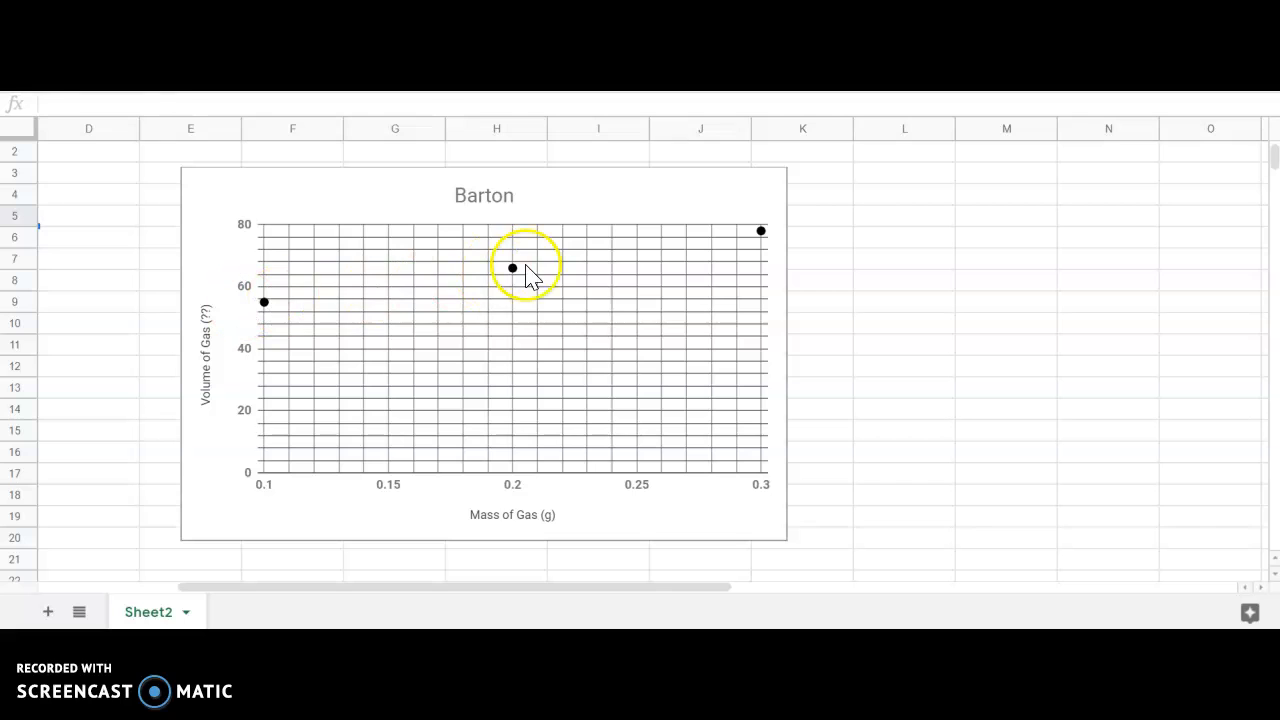
Add a trendline to the chart's data series in the series customization settings.
click(697, 214)
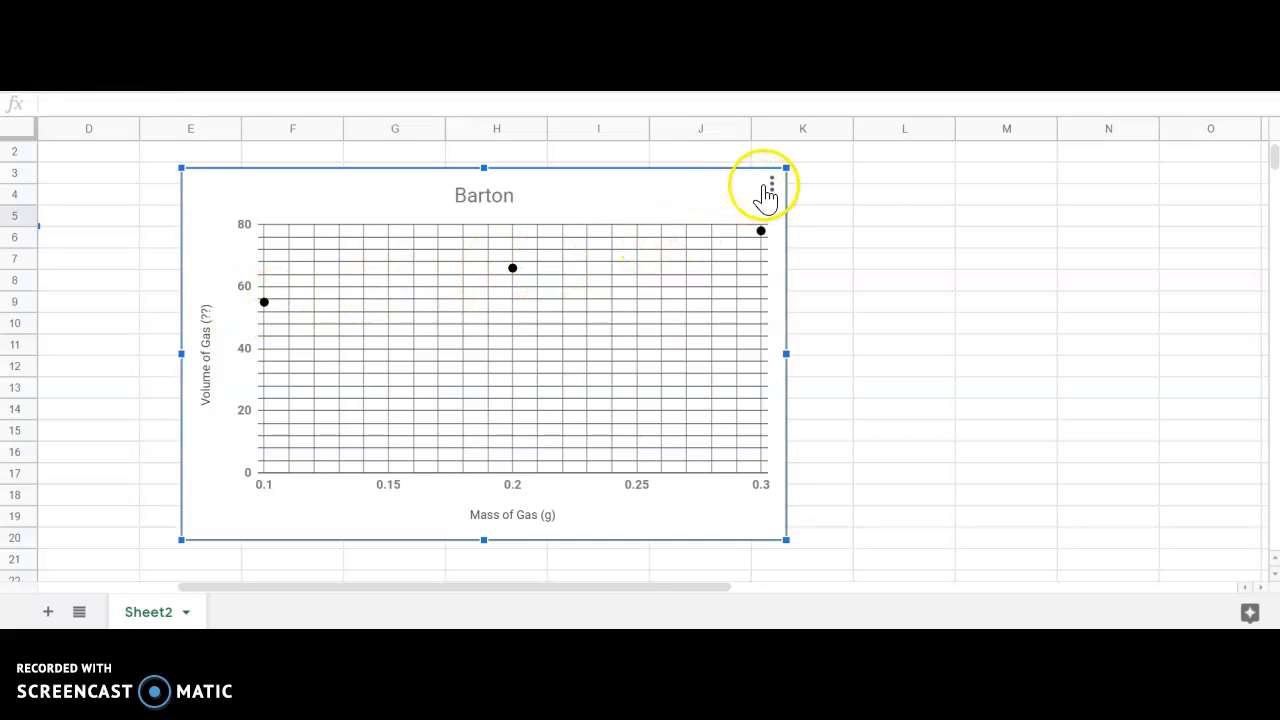
click(771, 184)
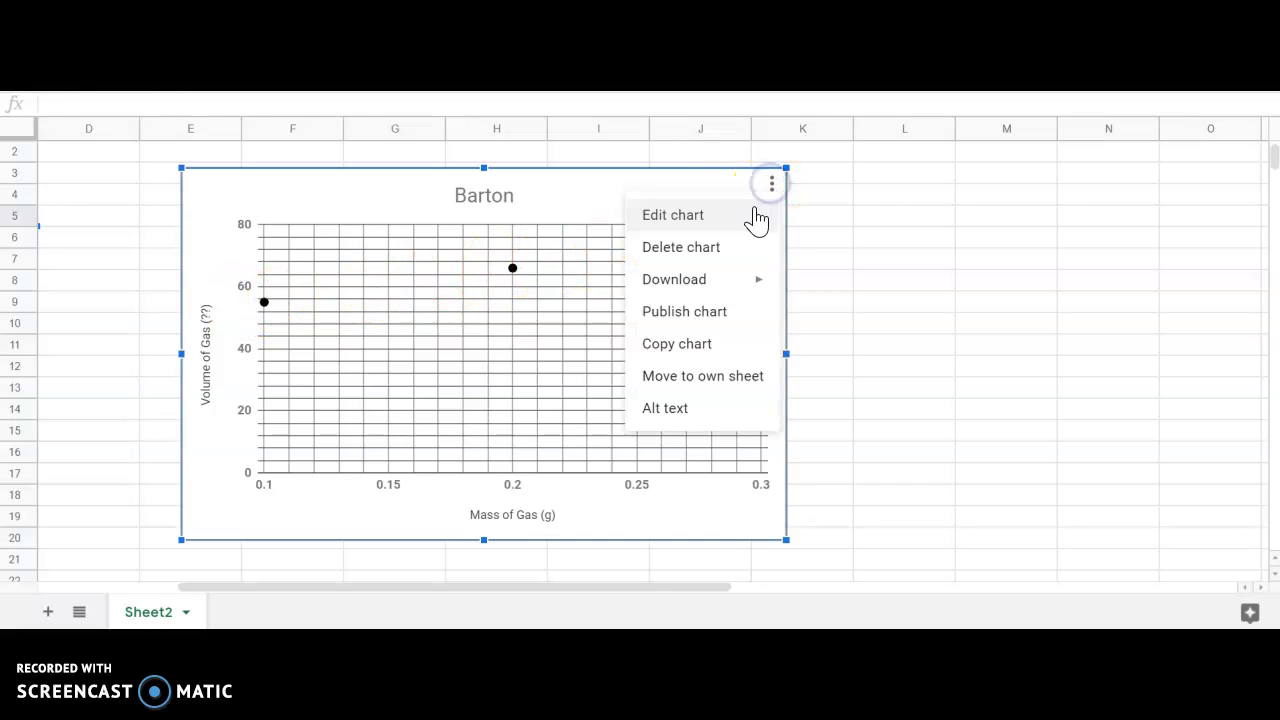
click(750, 220)
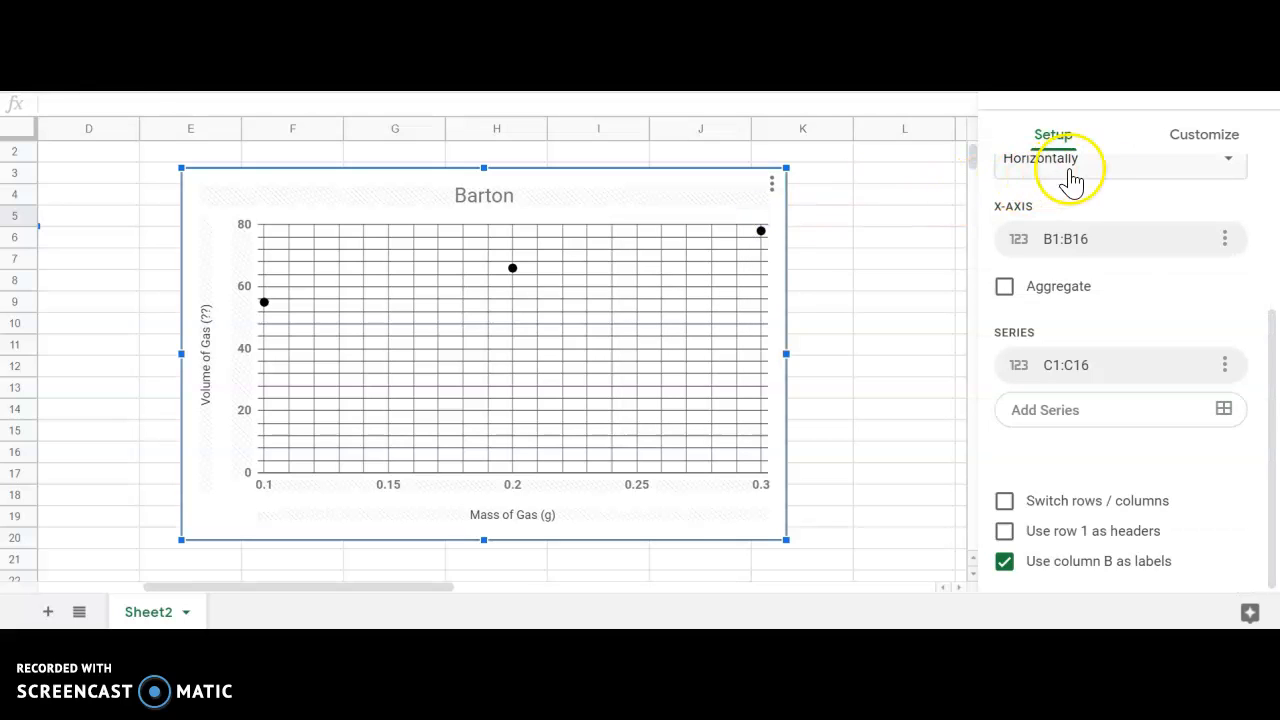
click(1205, 140)
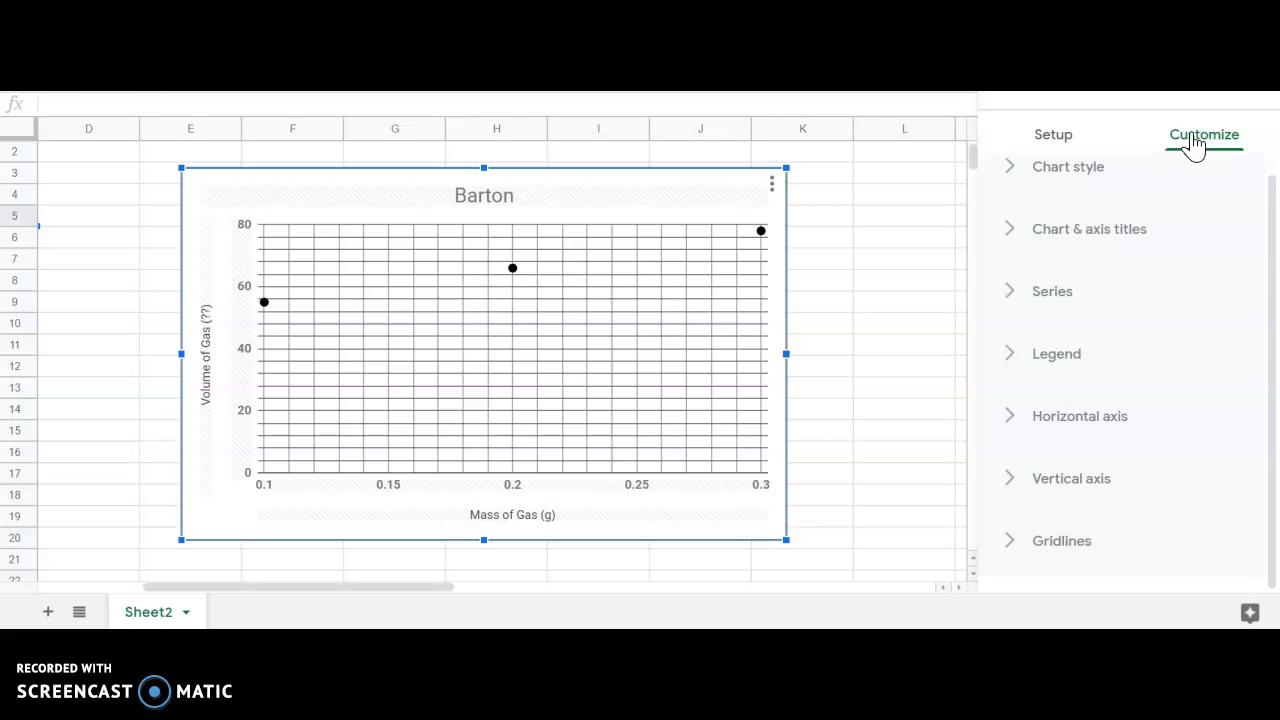
click(1007, 296)
scroll(1091, 309, down, 4)
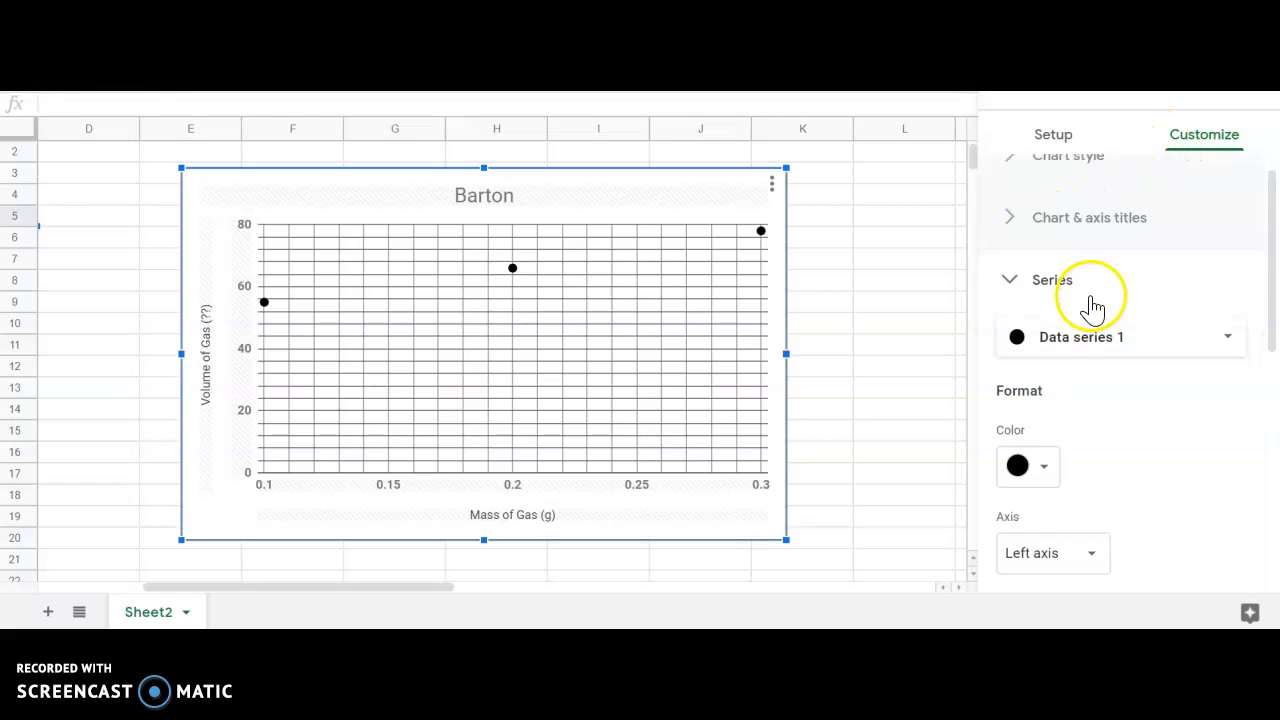
scroll(1097, 305, down, 3)
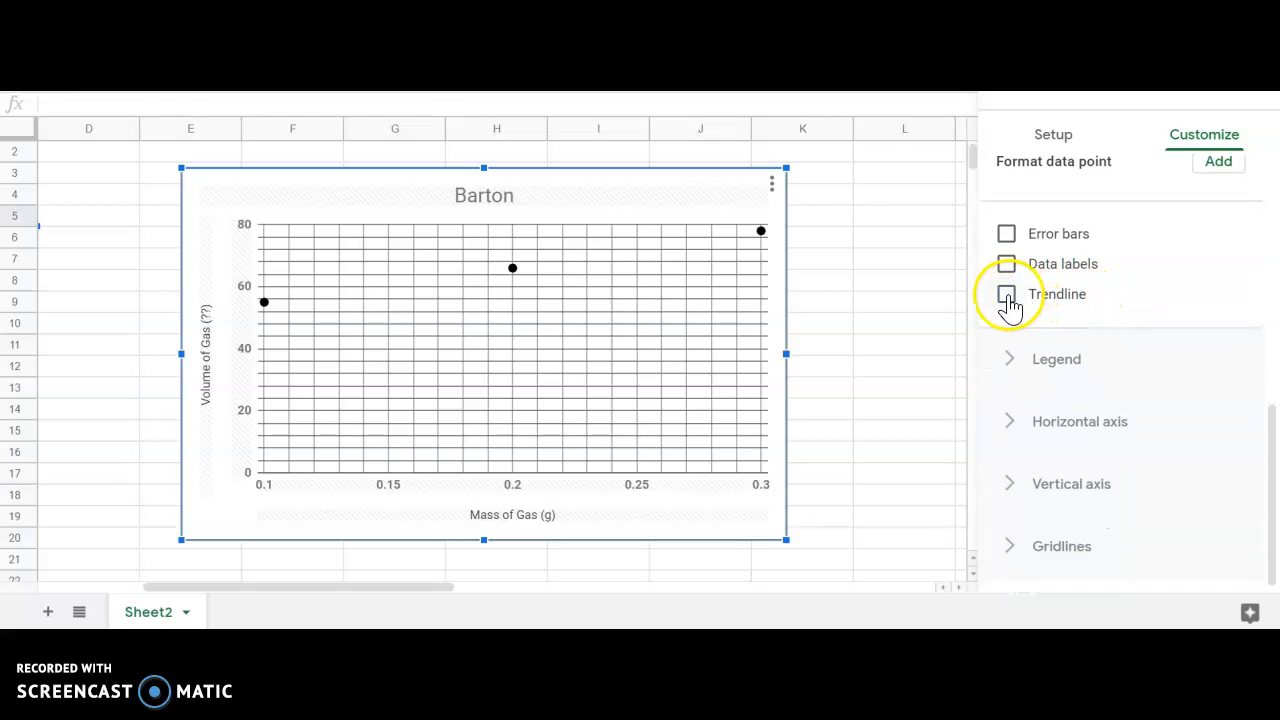
click(1007, 296)
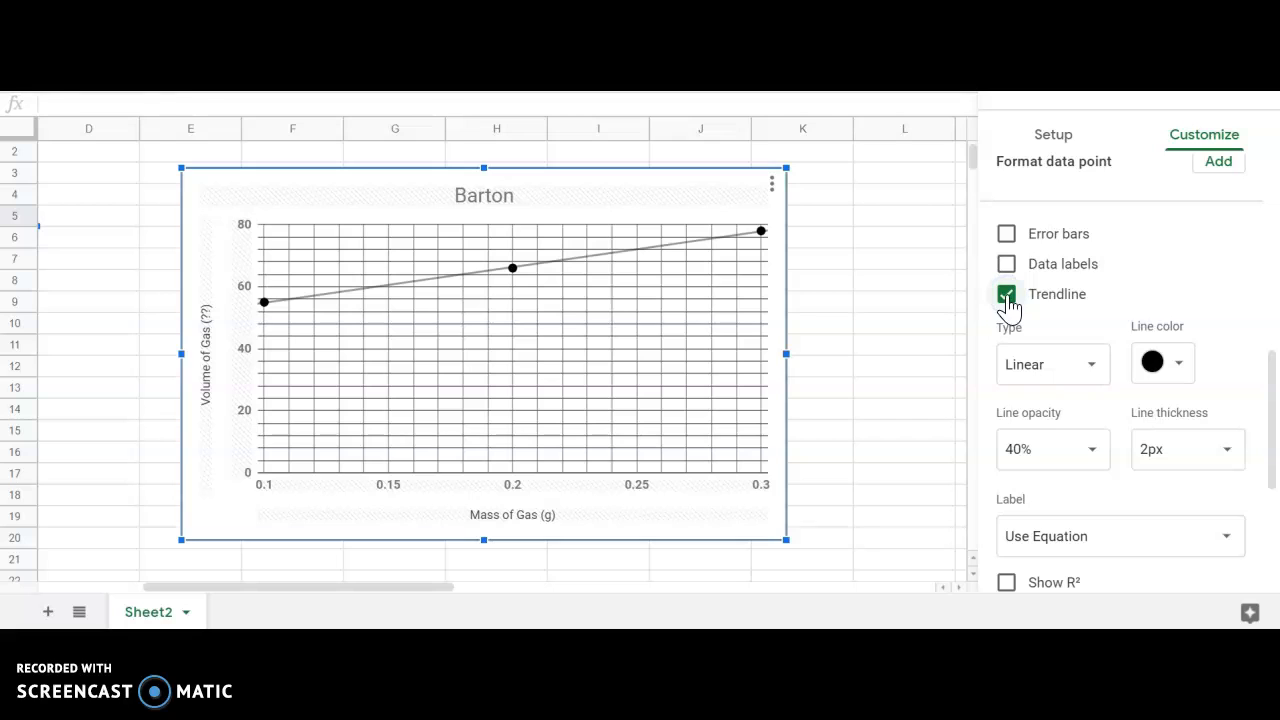
Review the trendline options for type, opacity, thickness and label in the series settings.
scroll(1062, 306, down, 3)
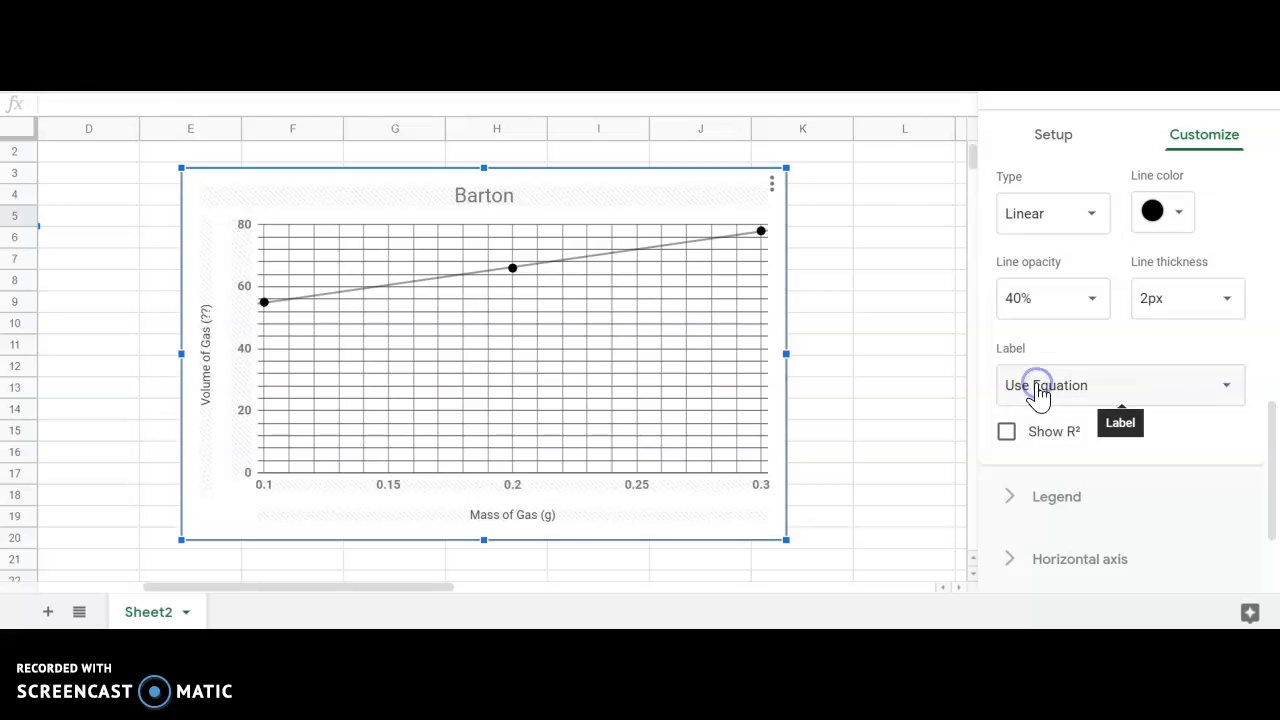
scroll(1078, 390, up, 7)
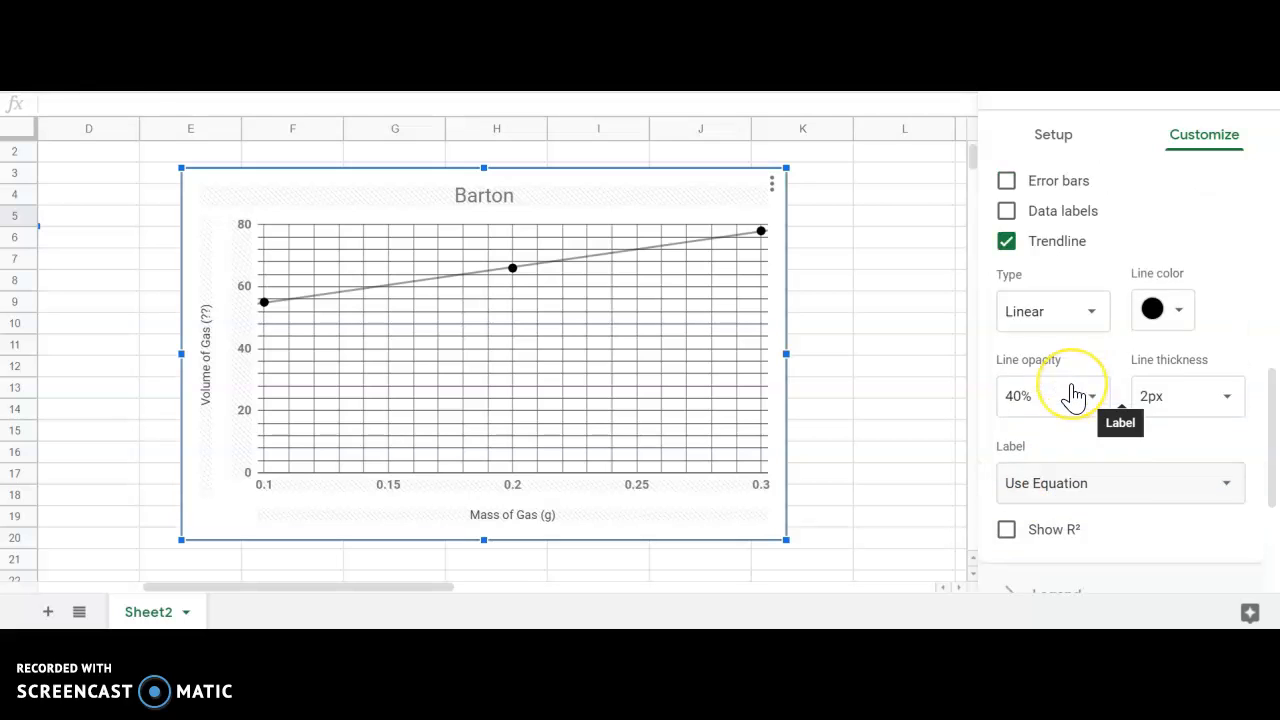
scroll(1070, 393, up, 2)
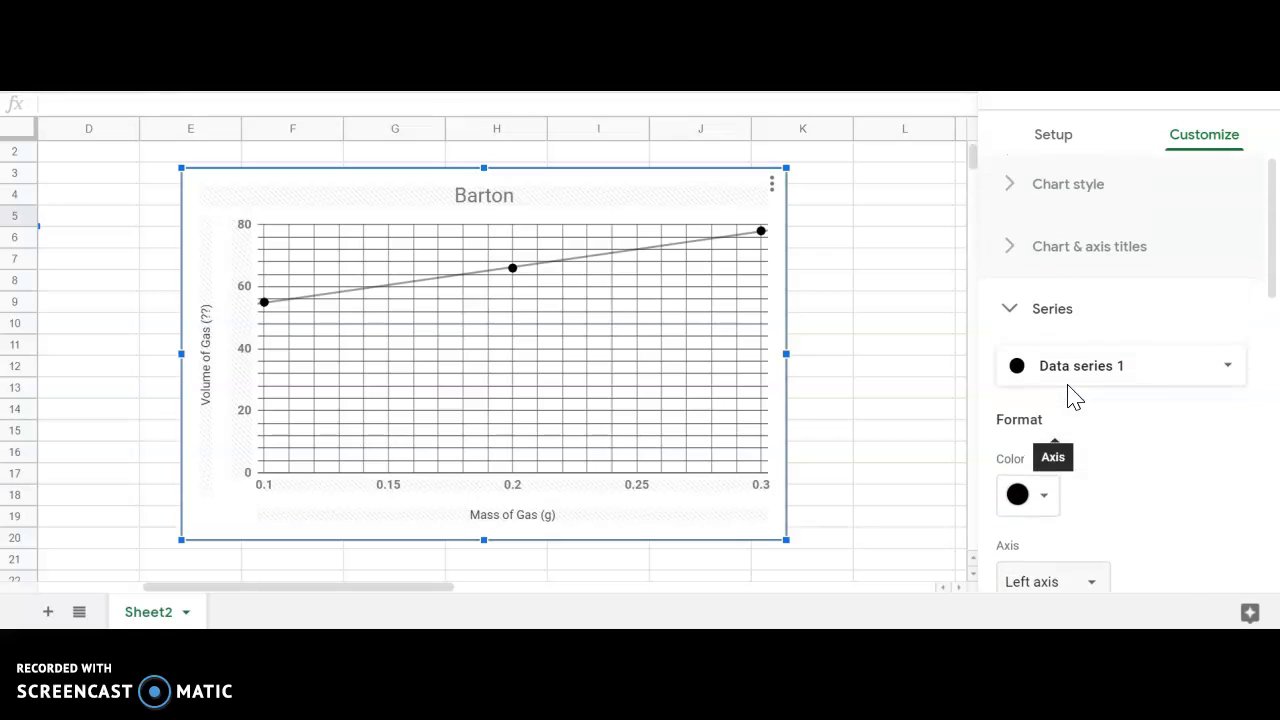
scroll(1037, 329, down, 5)
scroll(1040, 333, down, 2)
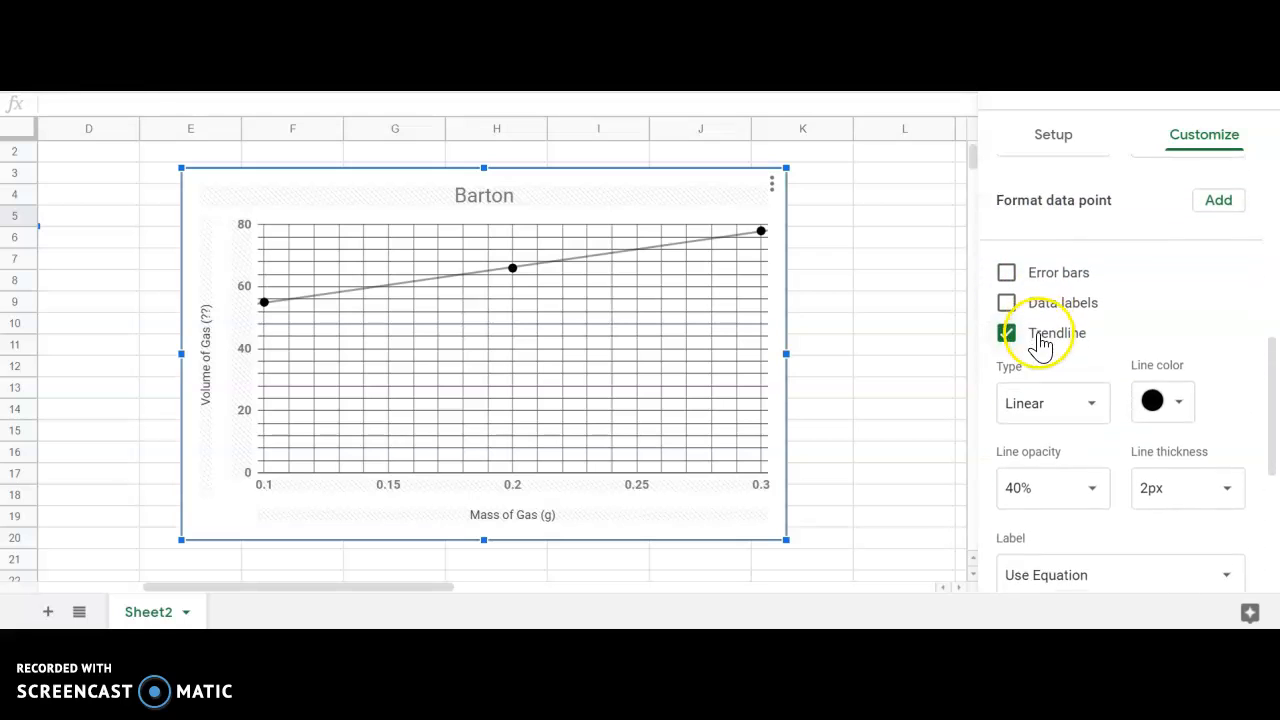
scroll(1071, 329, down, 3)
scroll(1076, 322, down, 1)
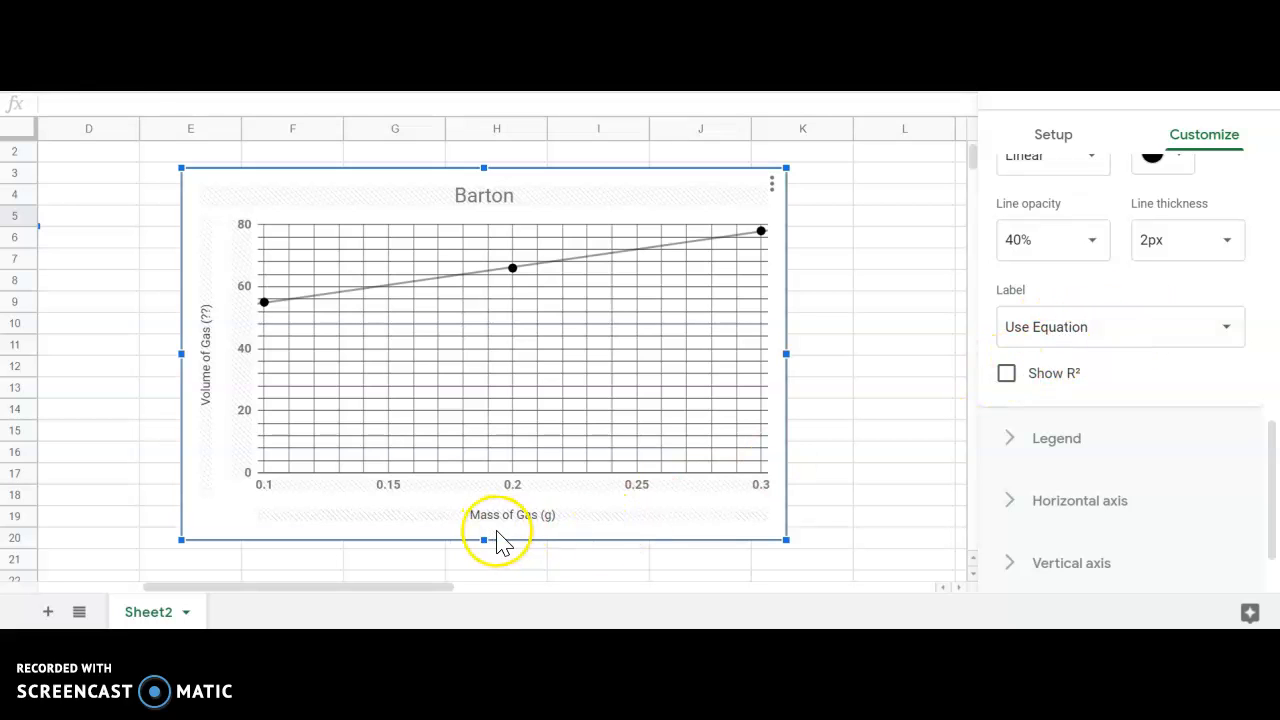
click(1253, 88)
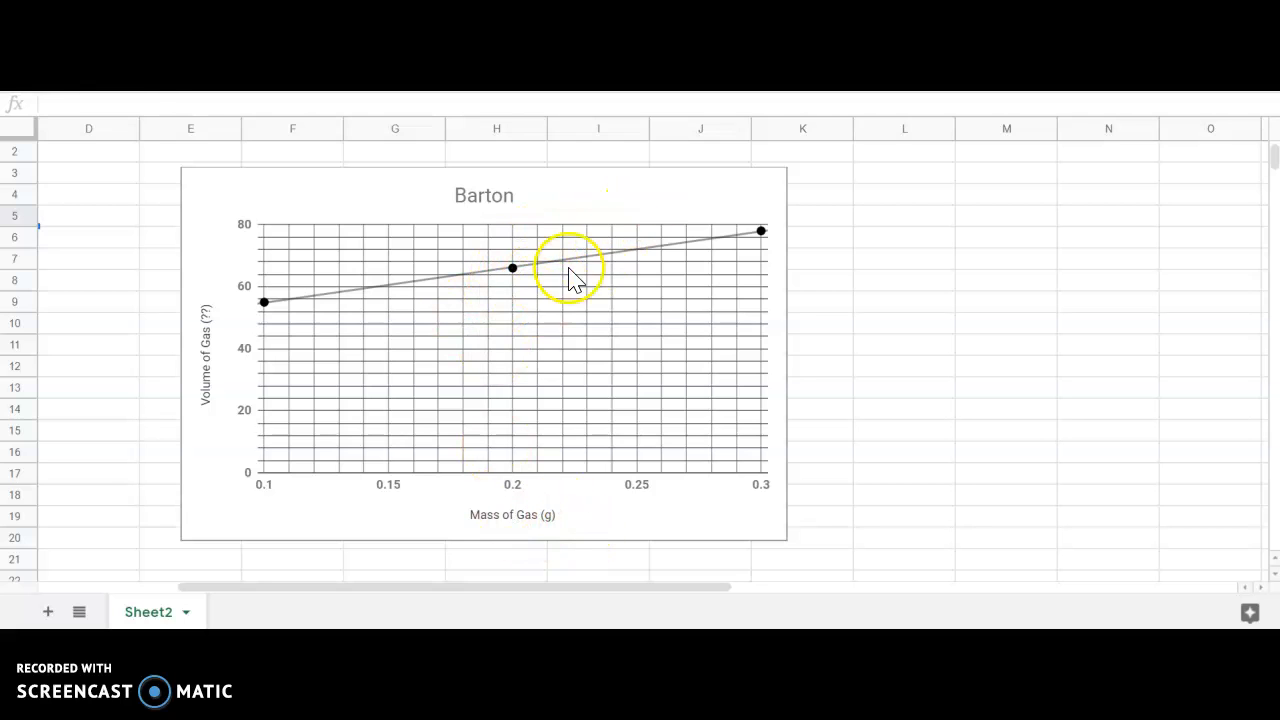
Set the chart legend position to Bottom so the trendline equation shows below the chart.
click(662, 214)
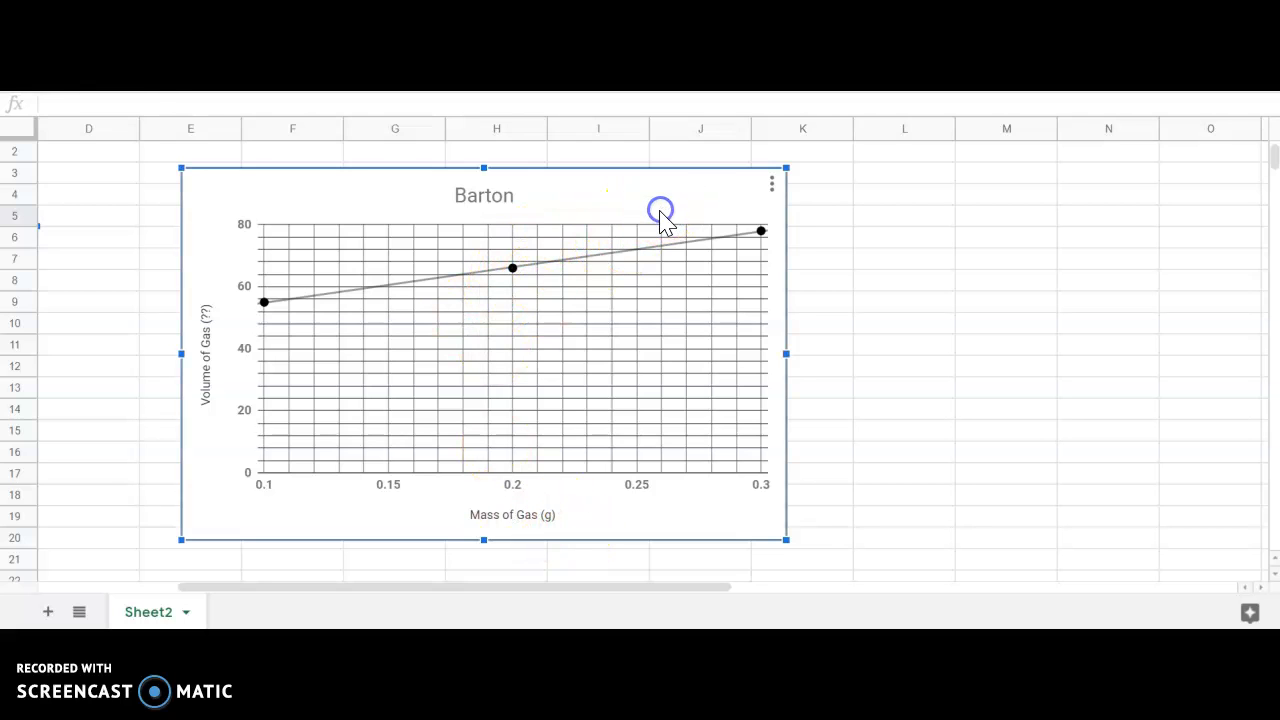
click(770, 184)
click(736, 218)
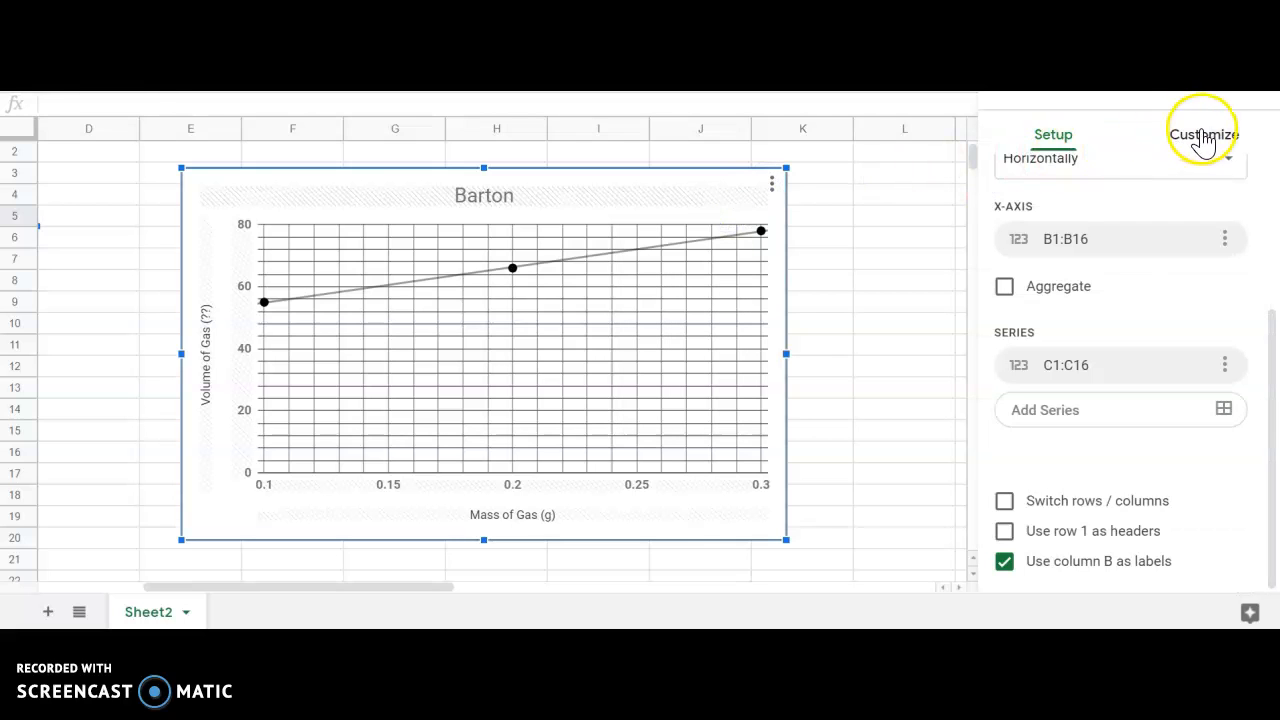
click(1204, 140)
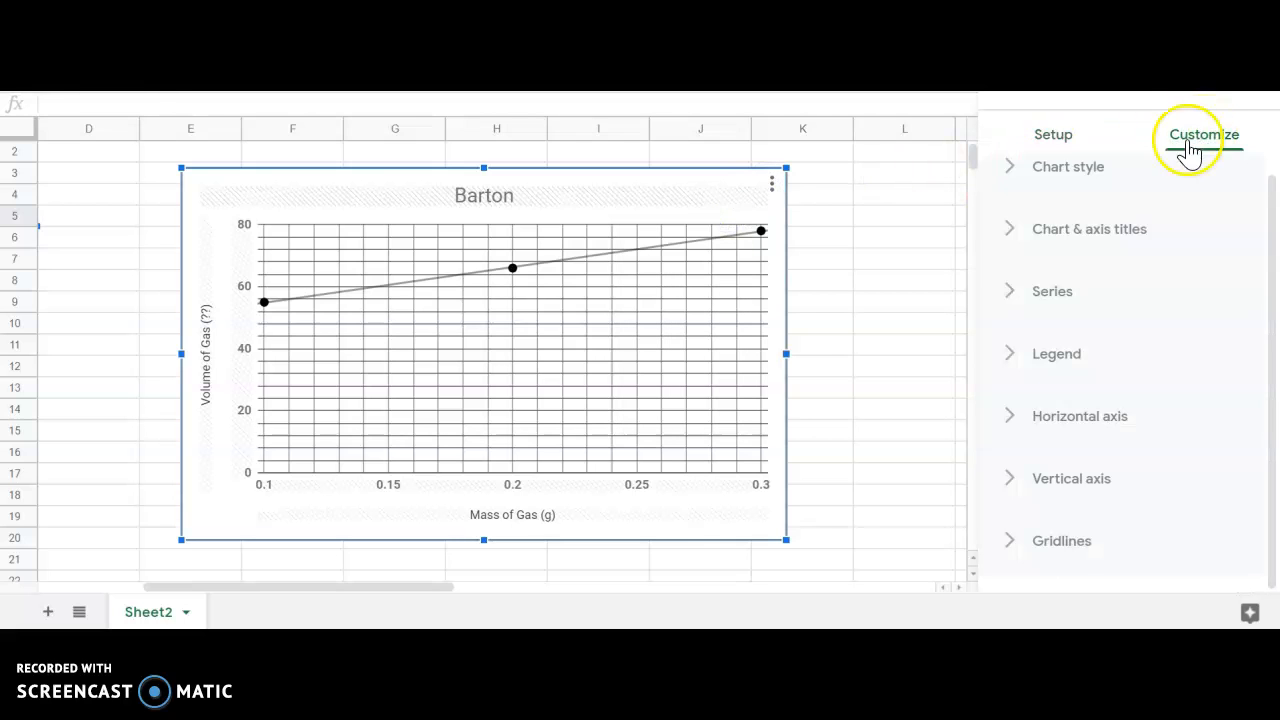
click(1013, 362)
scroll(1035, 375, down, 1)
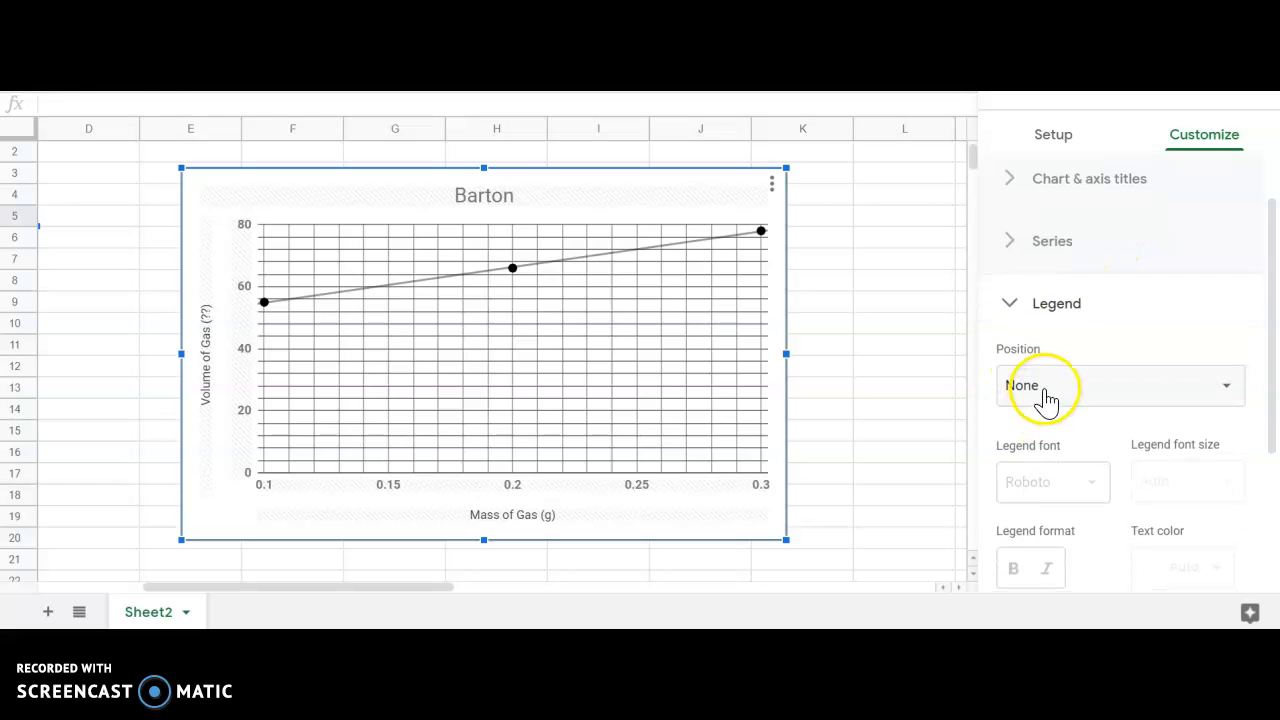
click(1047, 401)
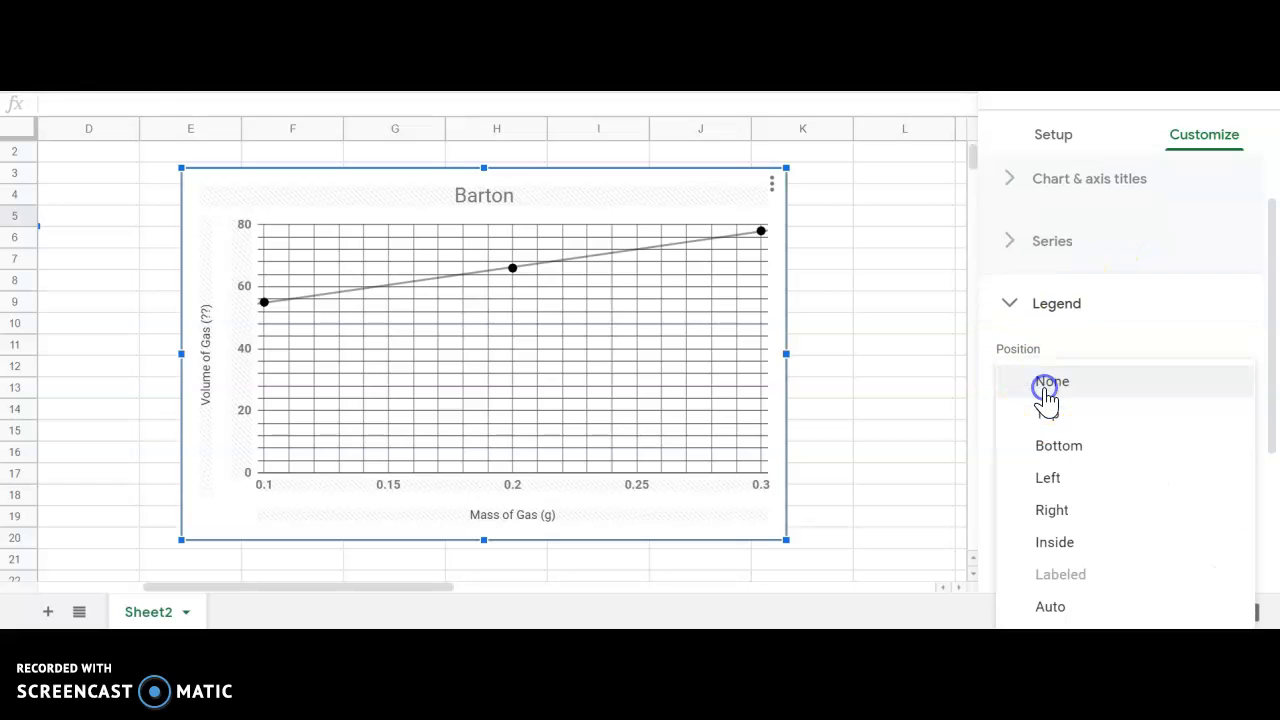
click(1063, 456)
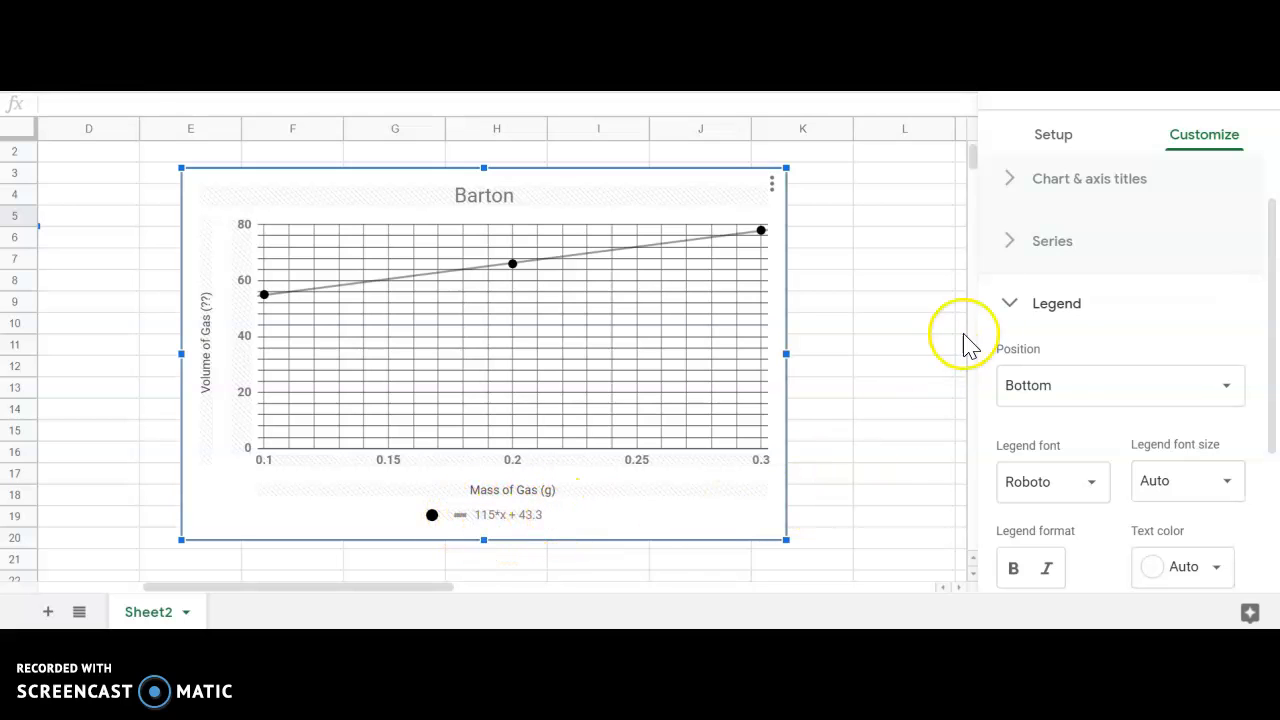
Inspect the legend settings and the horizontal axis, vertical axis and chart titles in the editor.
scroll(1062, 312, down, 1)
scroll(1065, 315, down, 1)
scroll(1064, 312, up, 3)
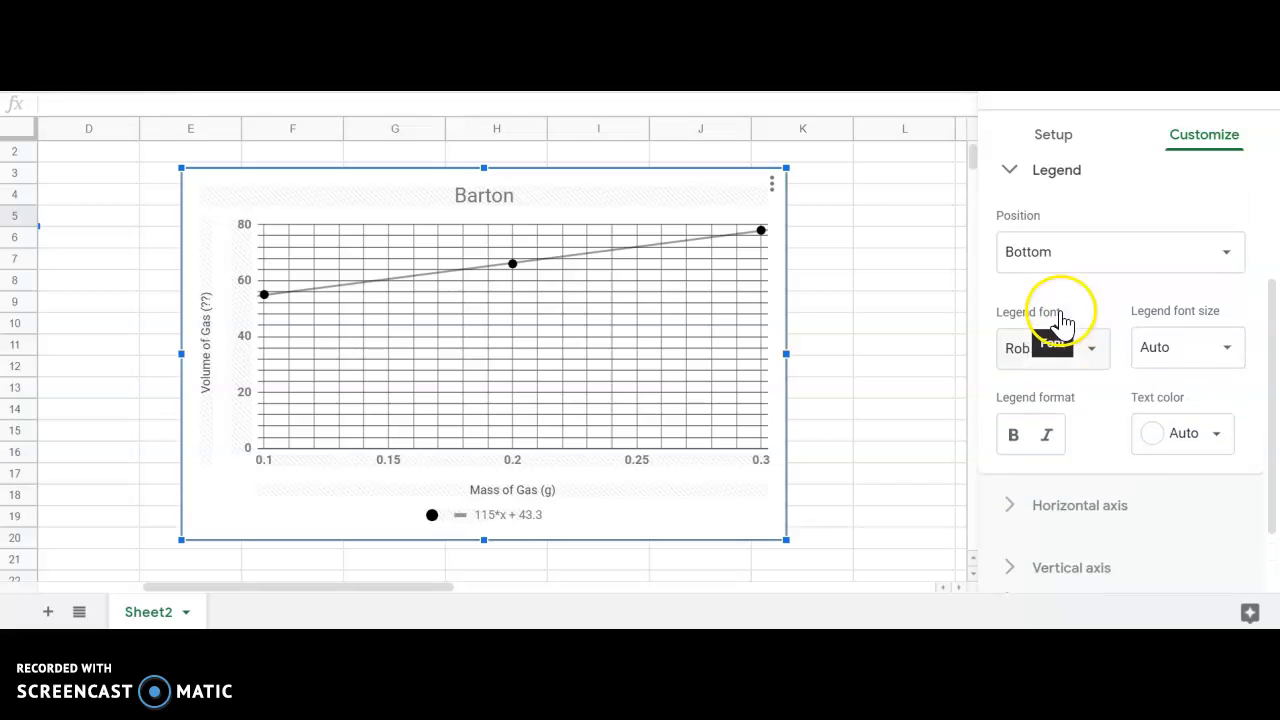
click(1022, 293)
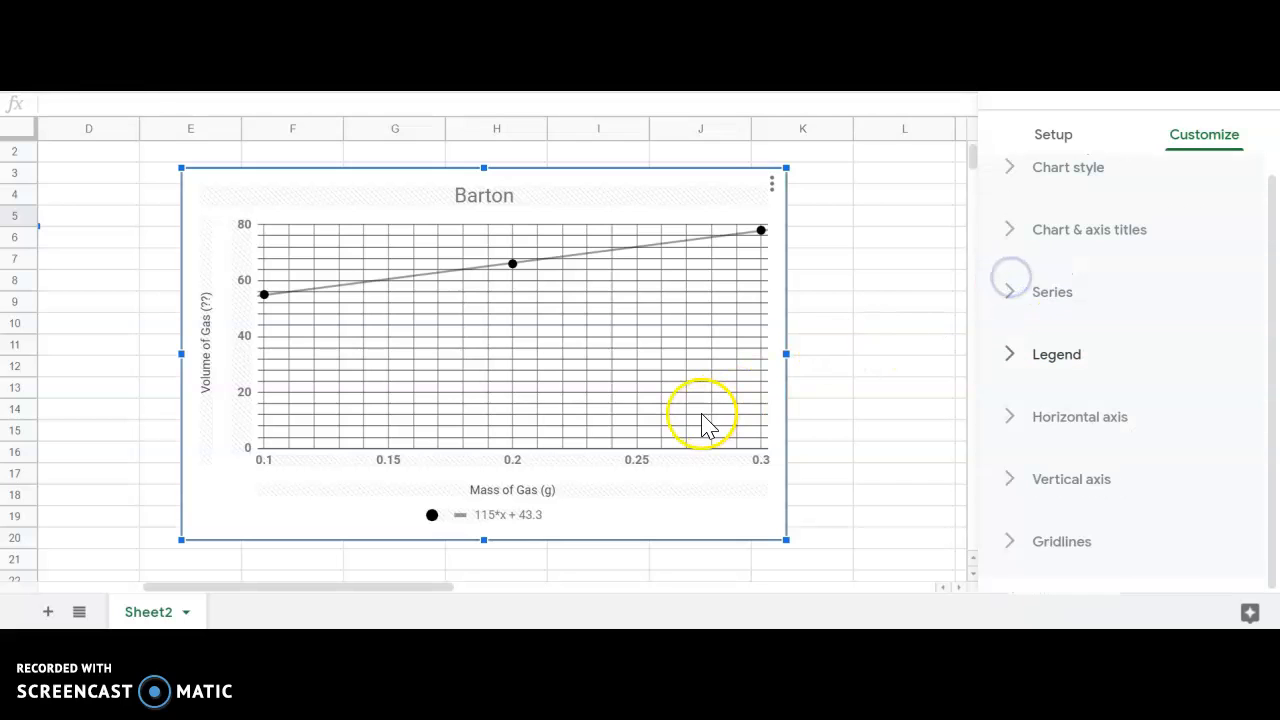
double_click(549, 492)
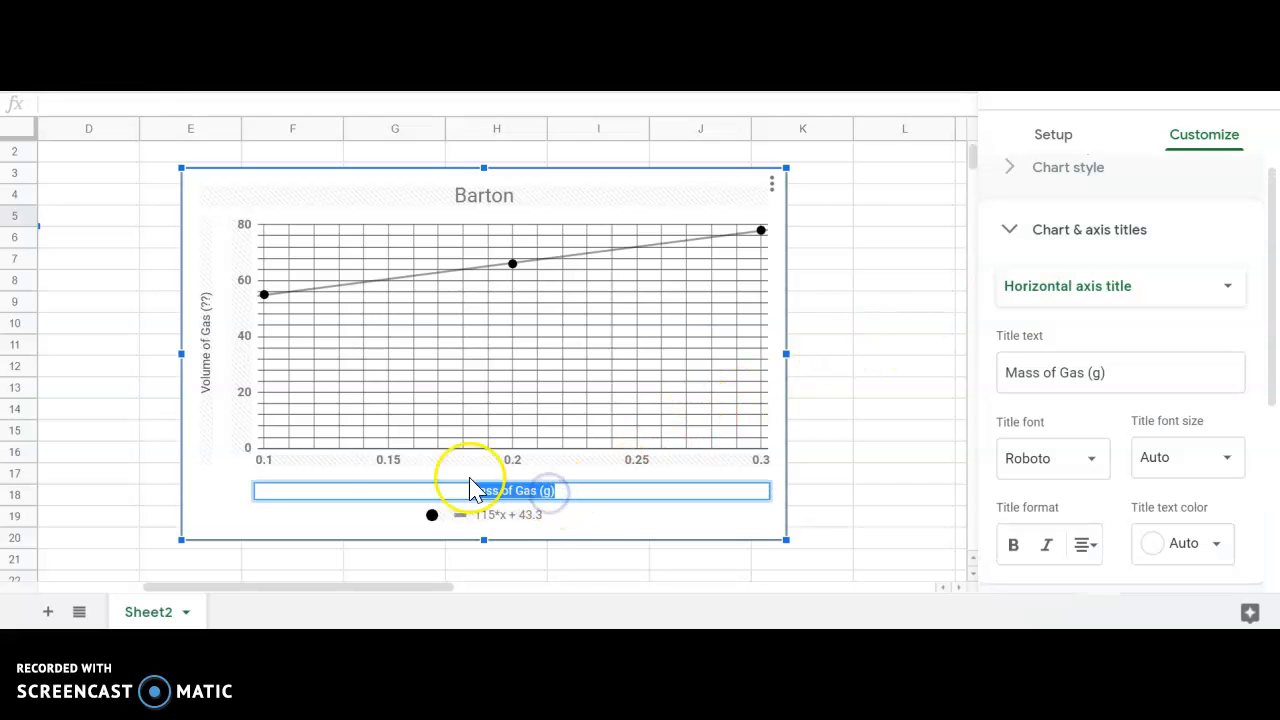
double_click(207, 352)
double_click(489, 196)
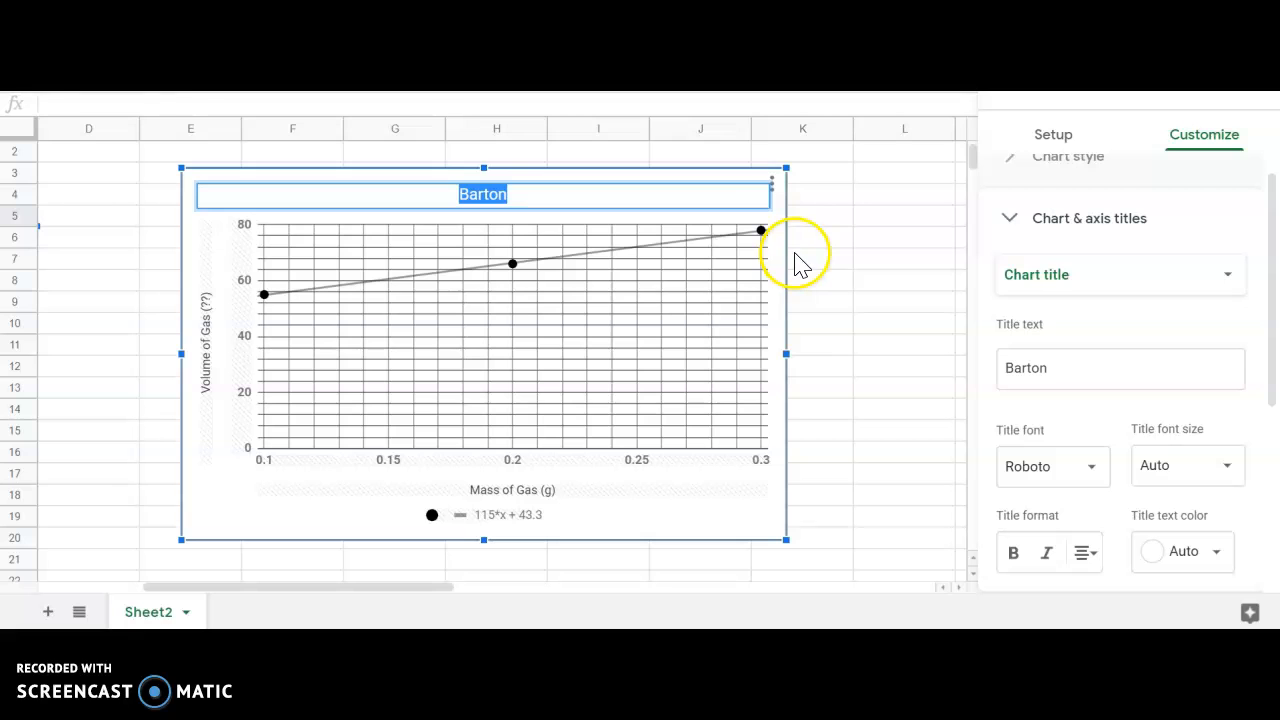
click(1252, 82)
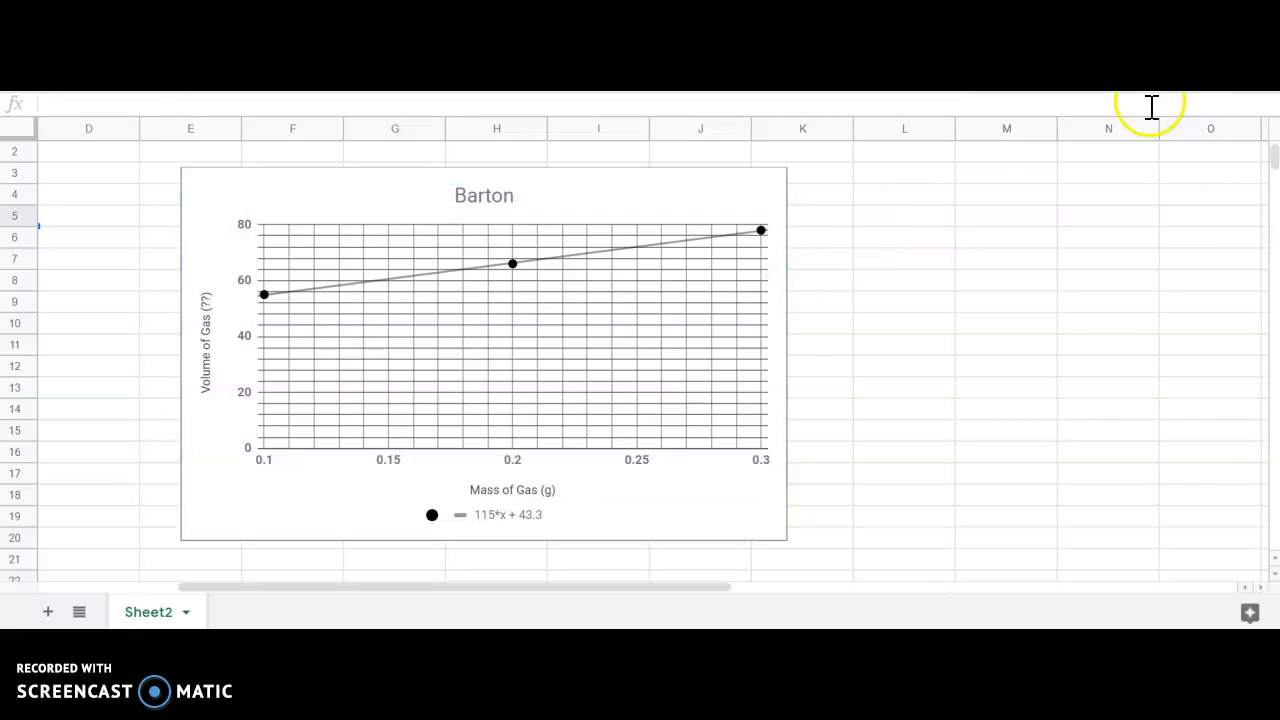
Open the chart editor and set the chart title to "Put your name here.".
click(727, 216)
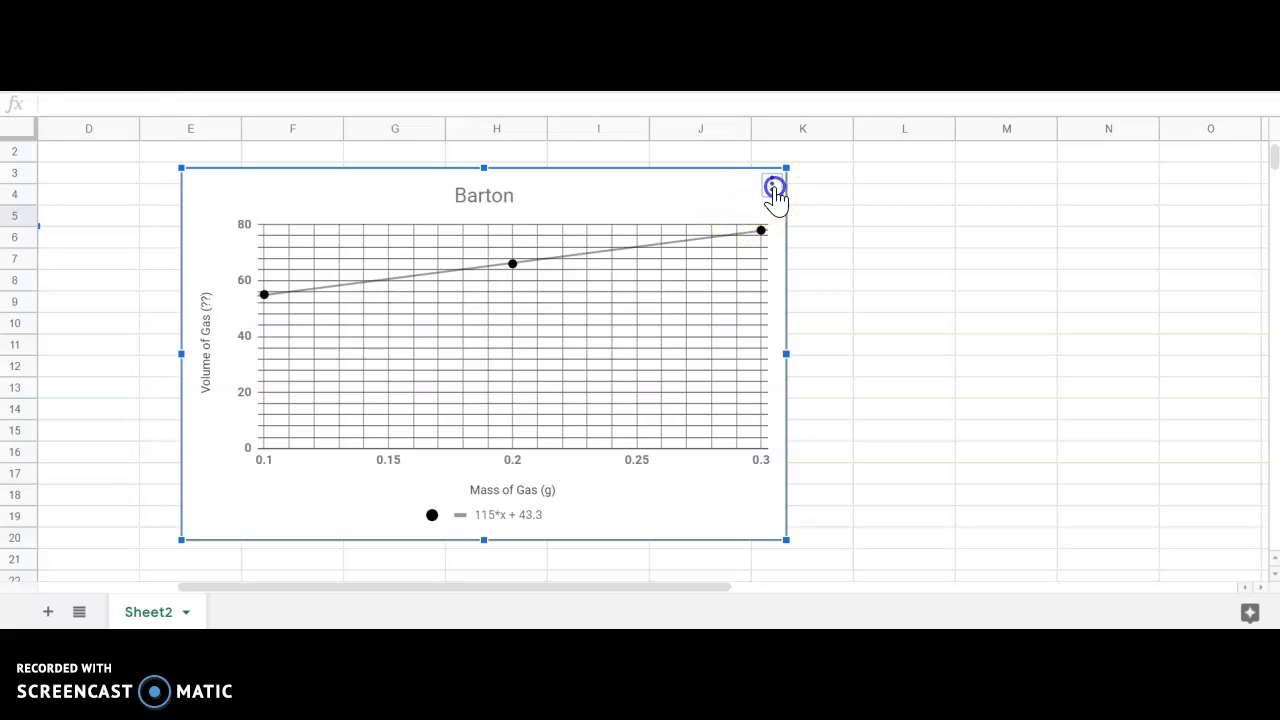
click(774, 188)
click(734, 218)
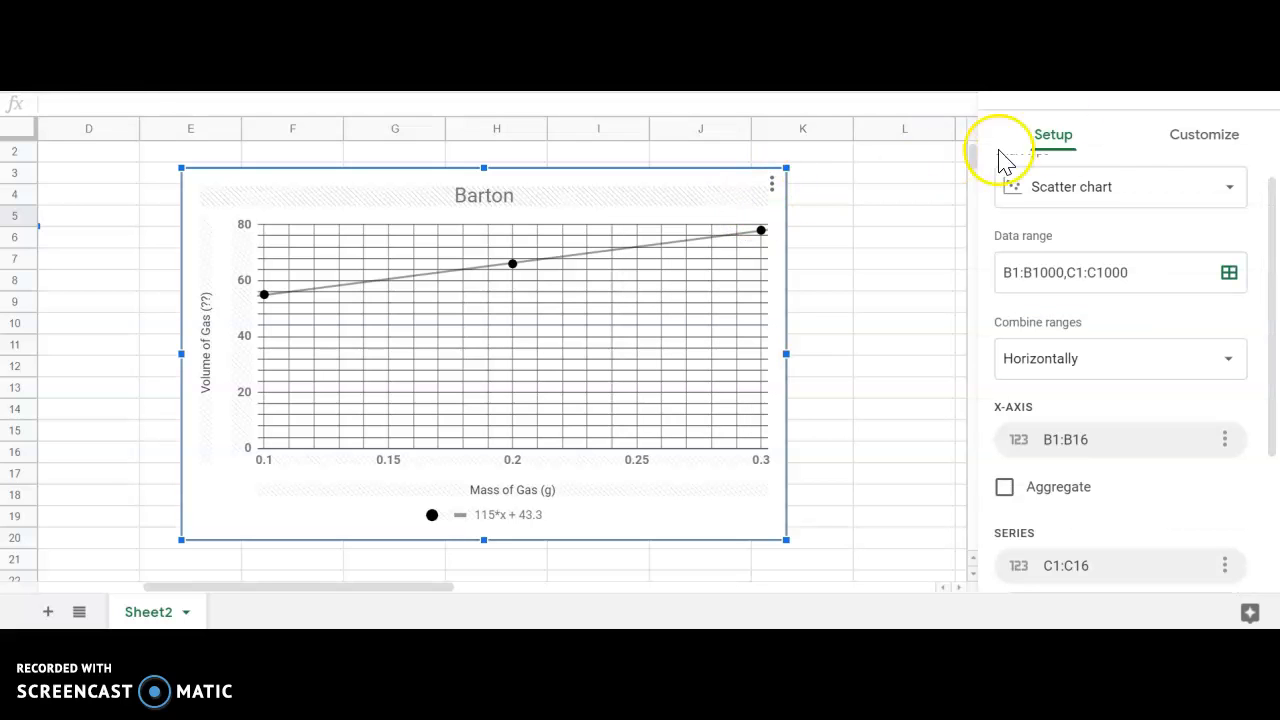
click(1177, 140)
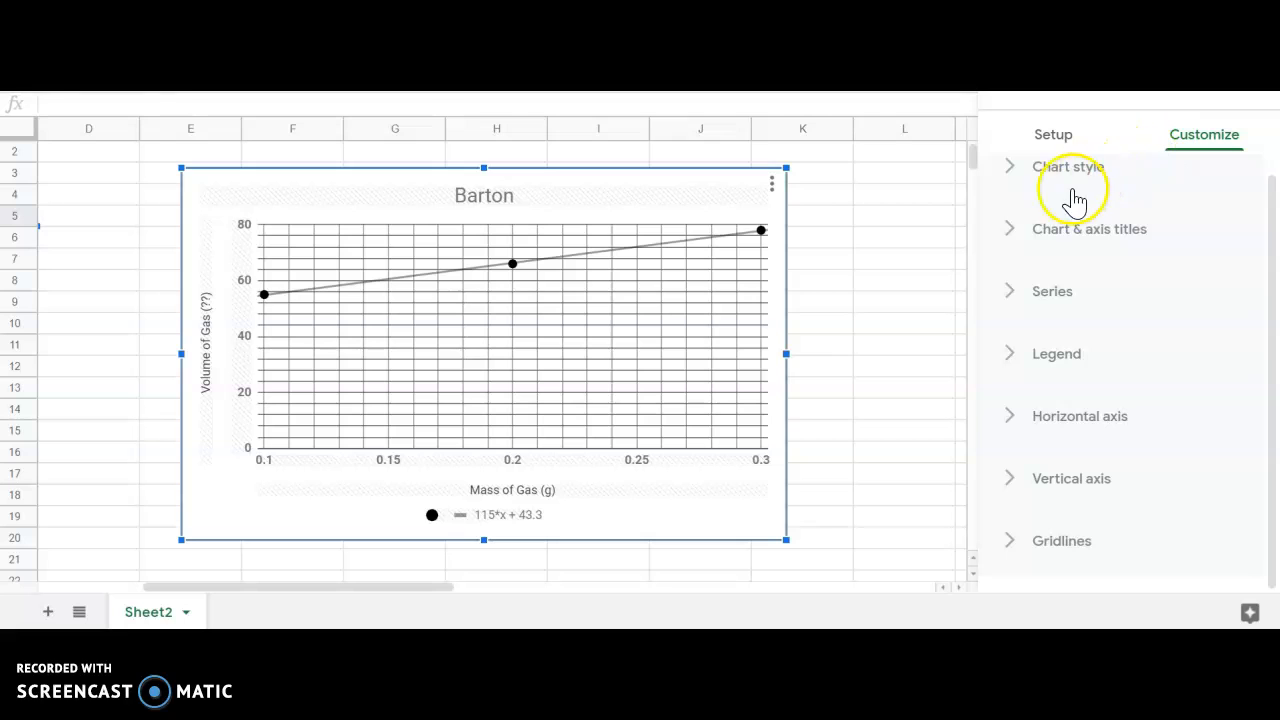
click(1012, 236)
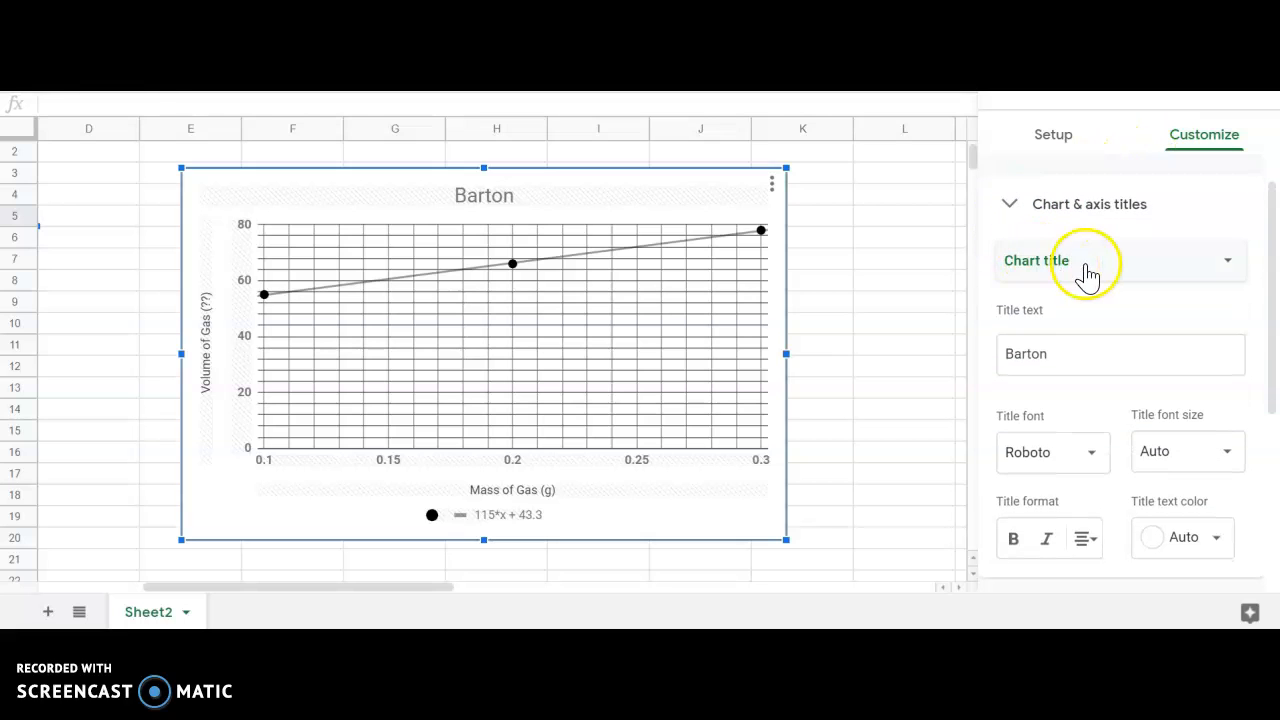
drag(1069, 358, 1000, 354)
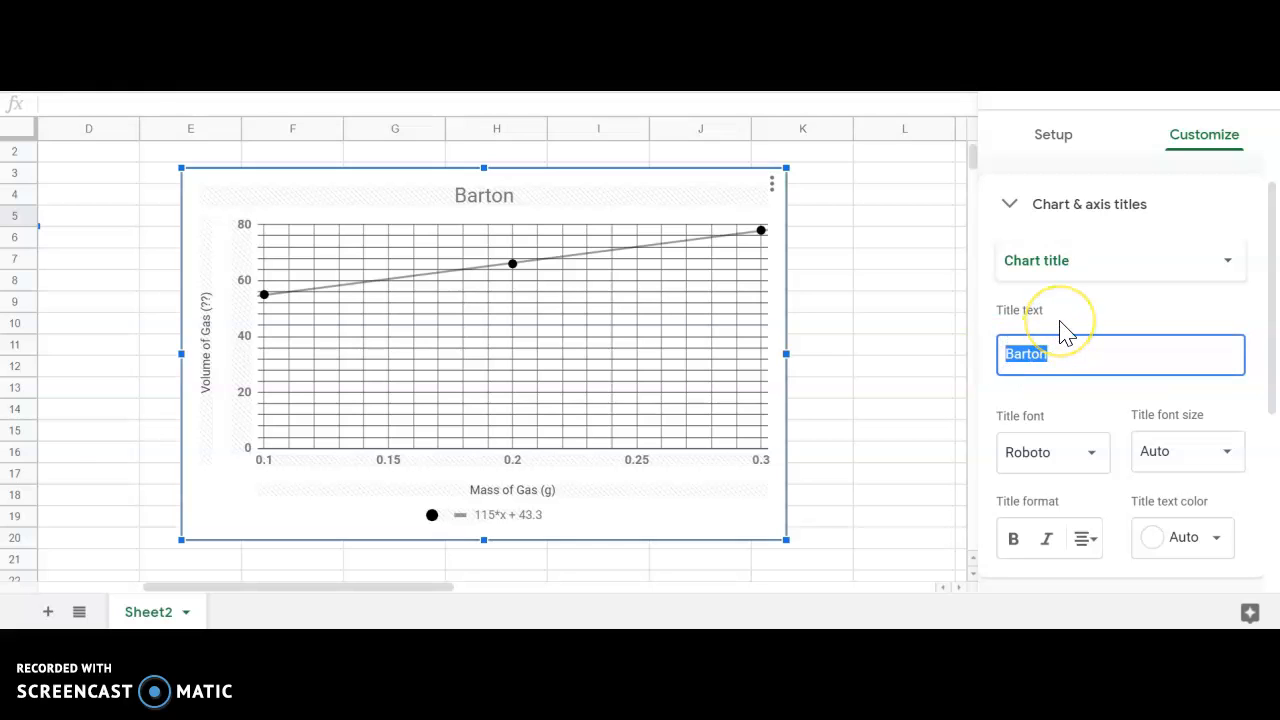
text(O)
key(BackSpace)
text(Put your name here.)
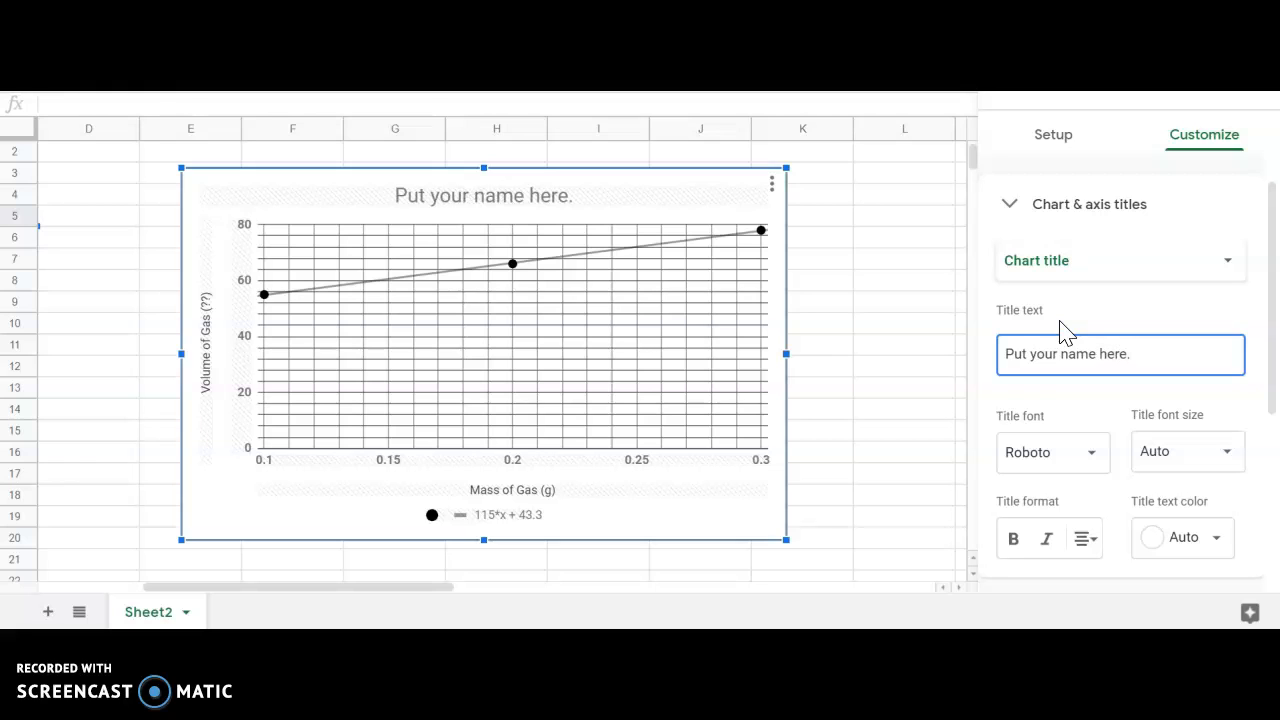
Set the horizontal axis title to "Mass of Gas (??)".
click(1161, 266)
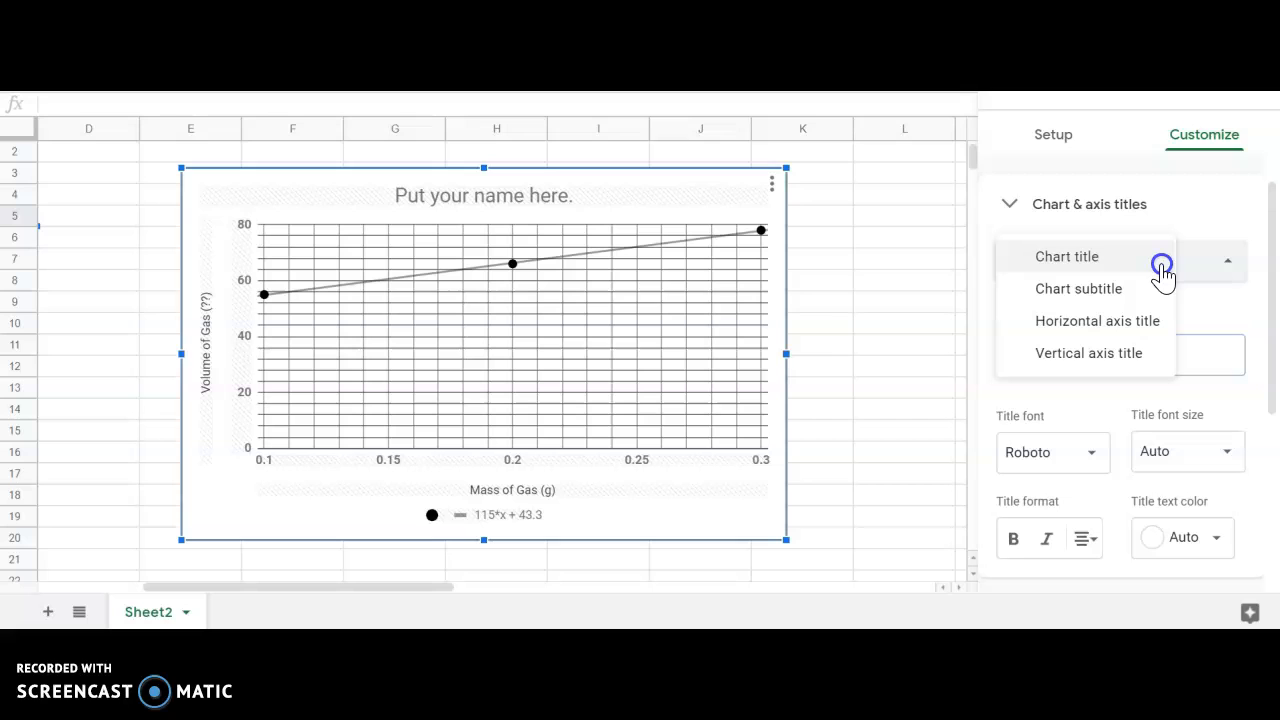
click(1145, 330)
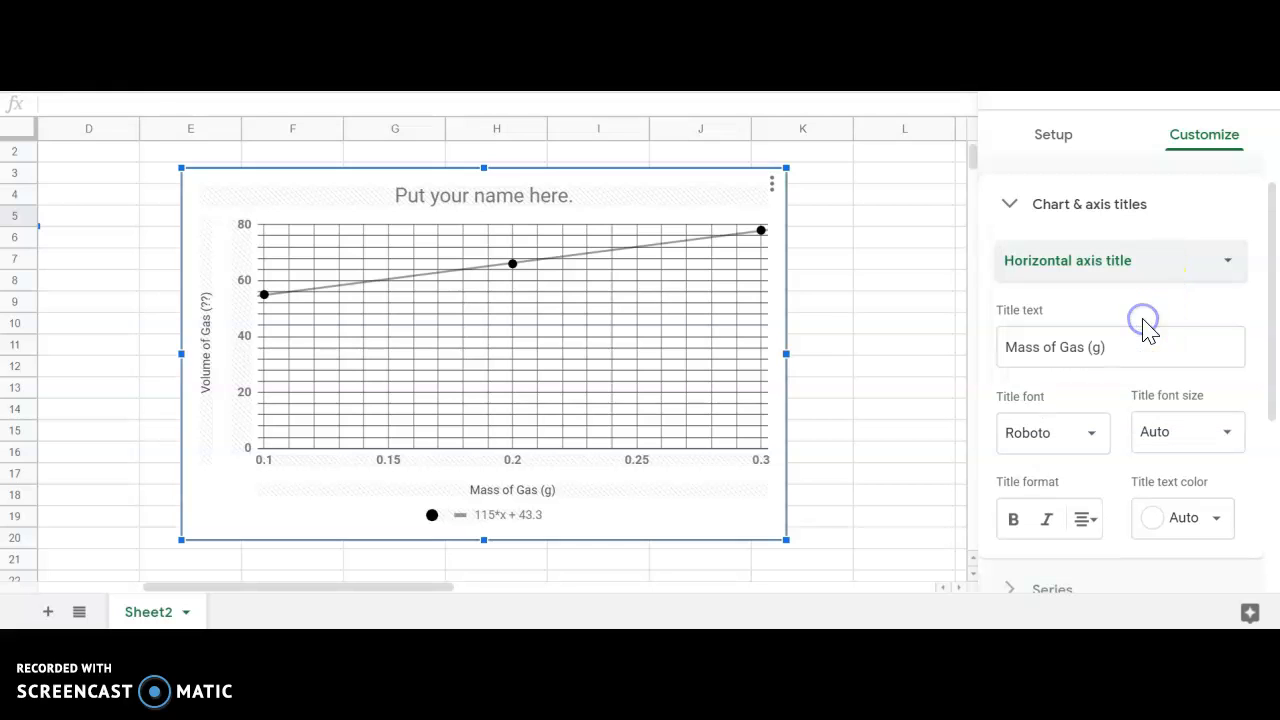
click(1097, 347)
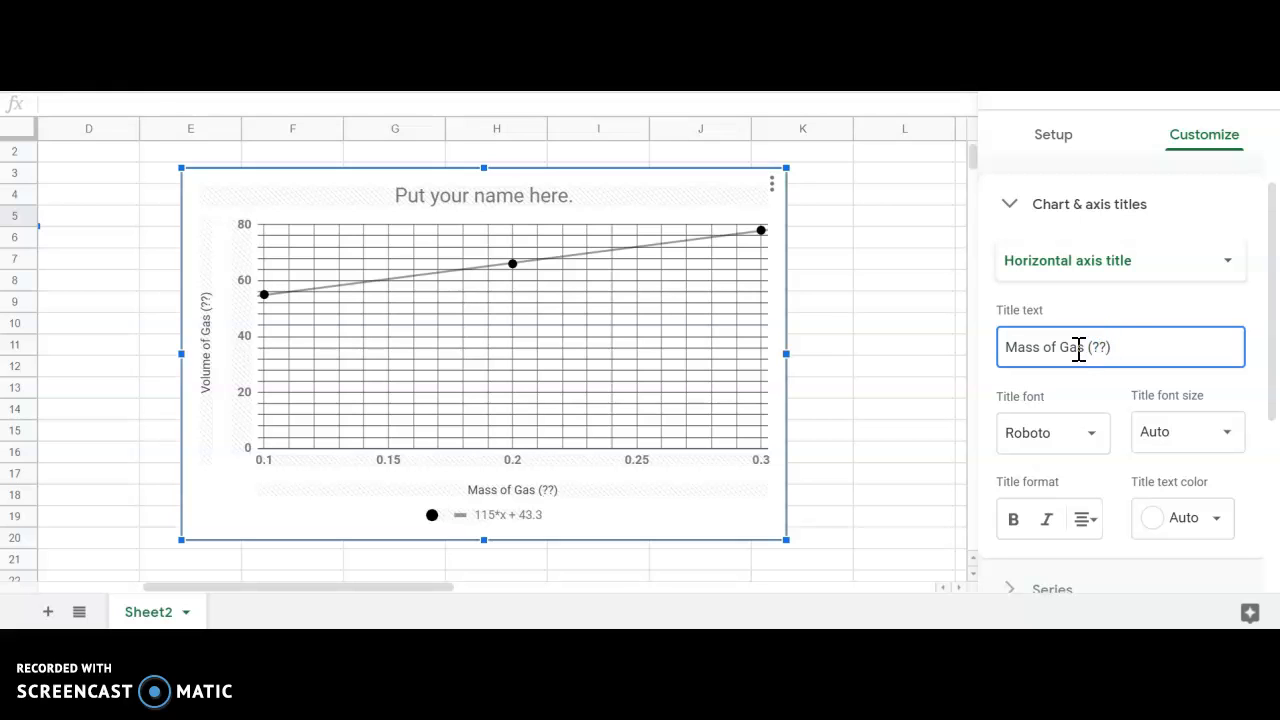
Set the vertical axis title to "Volume of Gas (mL)" and close the chart editor.
click(1129, 270)
click(1130, 290)
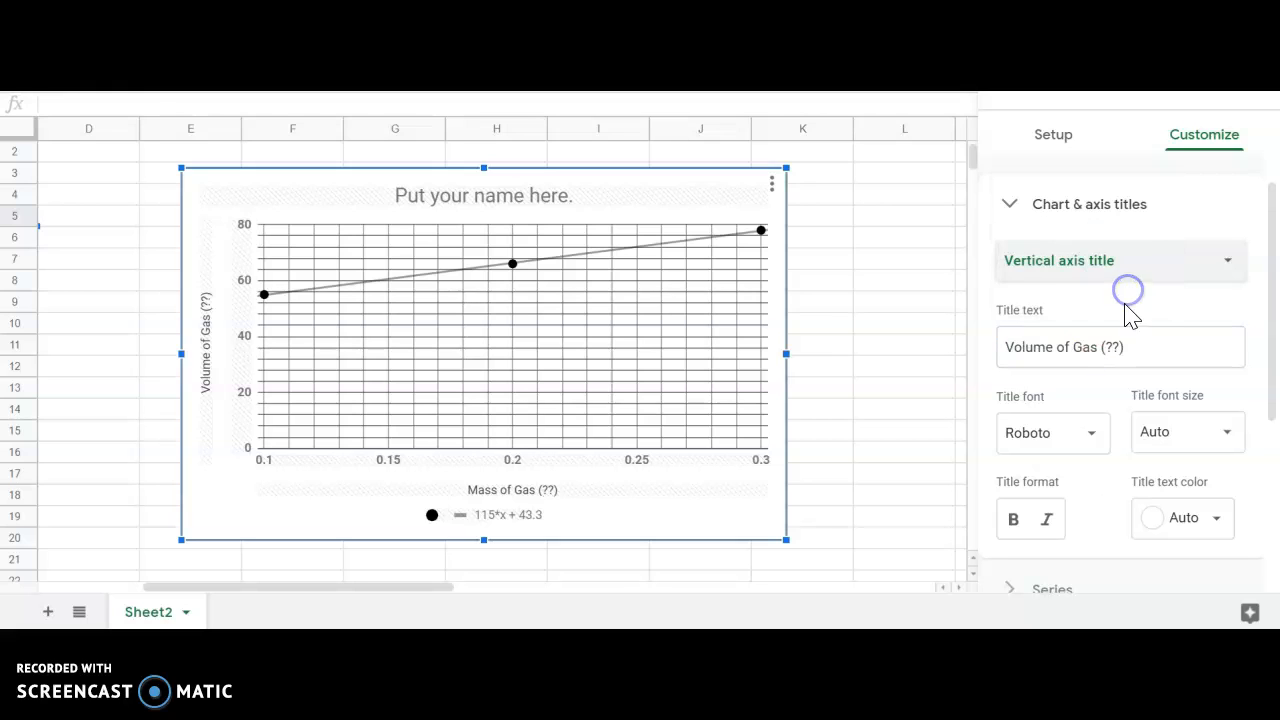
click(1116, 350)
click(1111, 347)
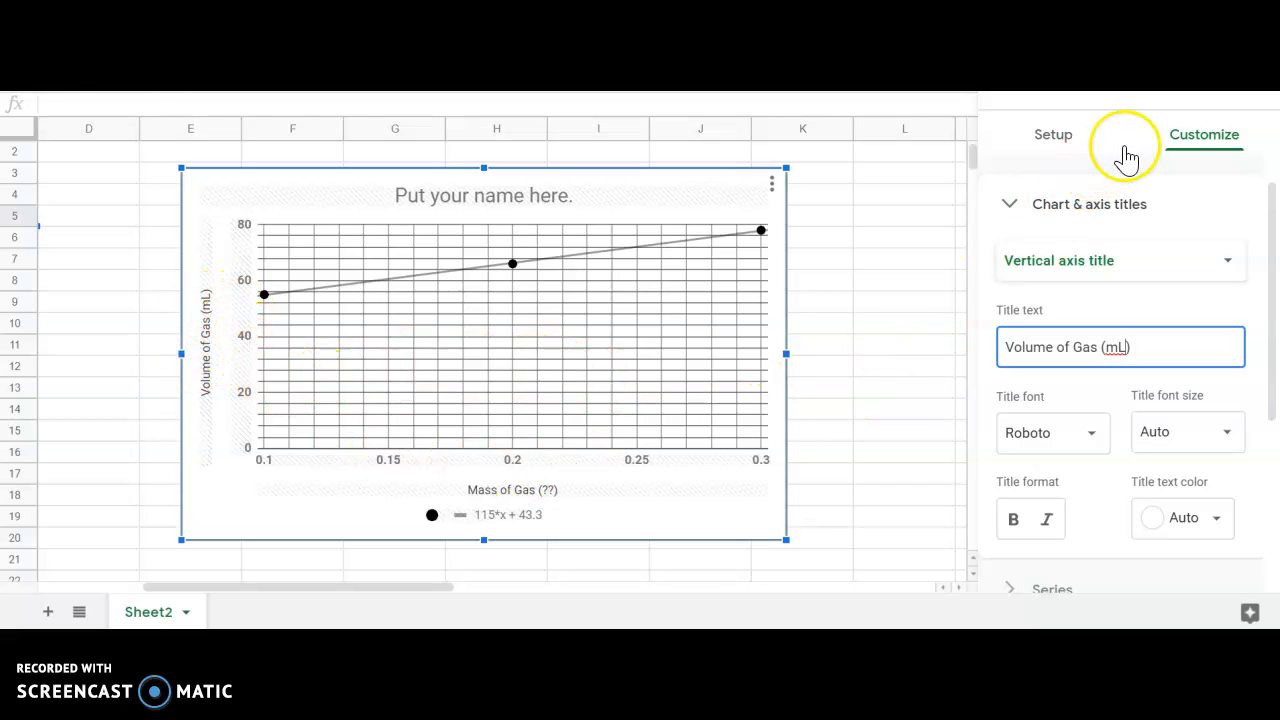
click(1256, 96)
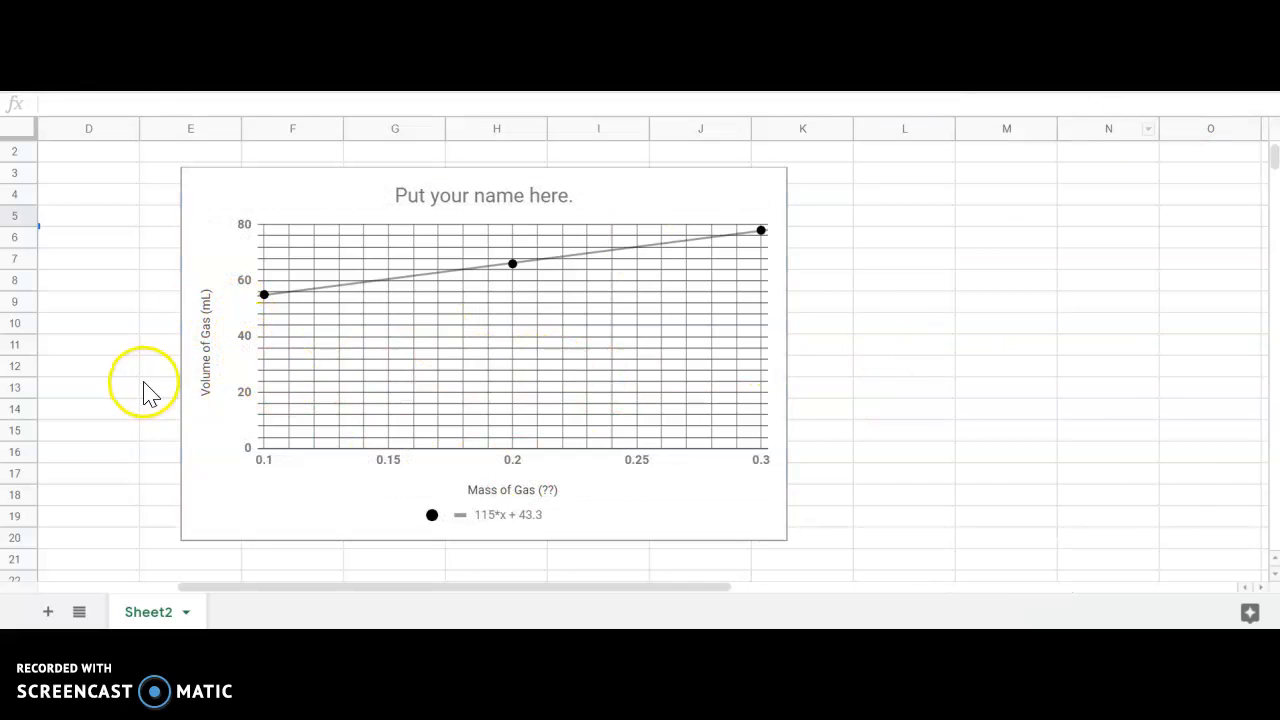
Reopen the chart editor and review the Setup options for data range, x-axis, series and label checkboxes.
click(208, 345)
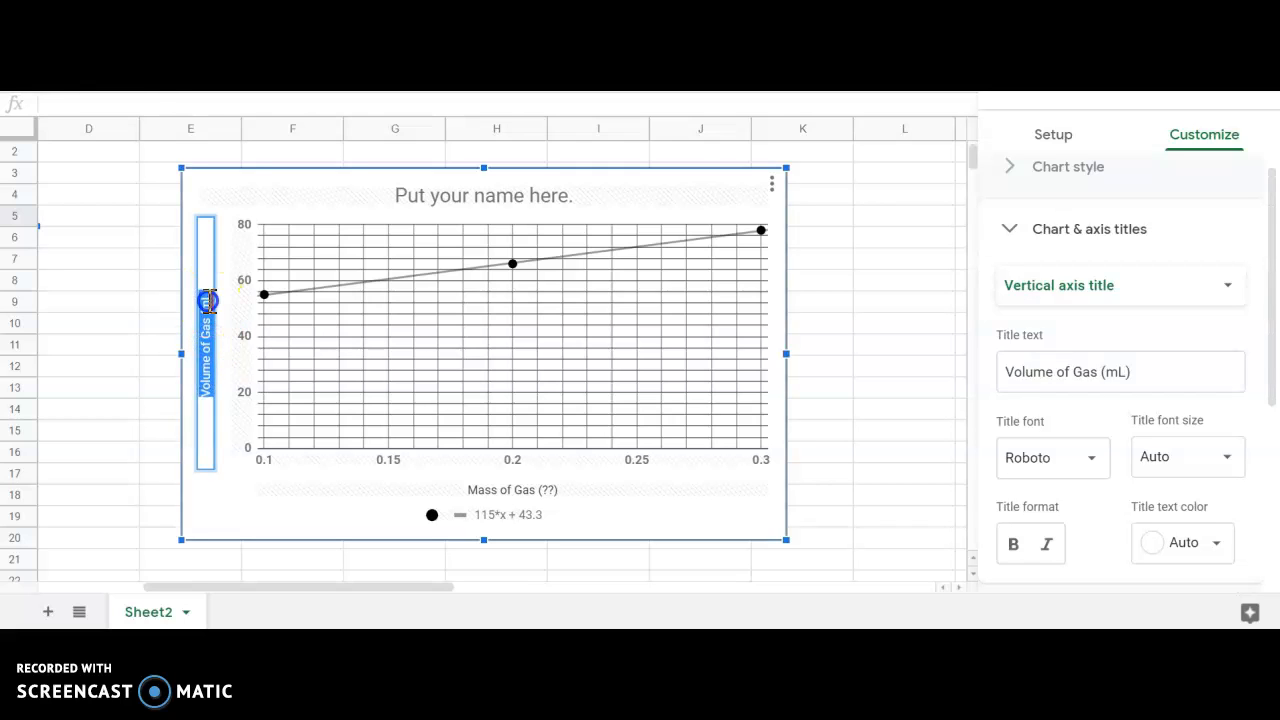
click(821, 282)
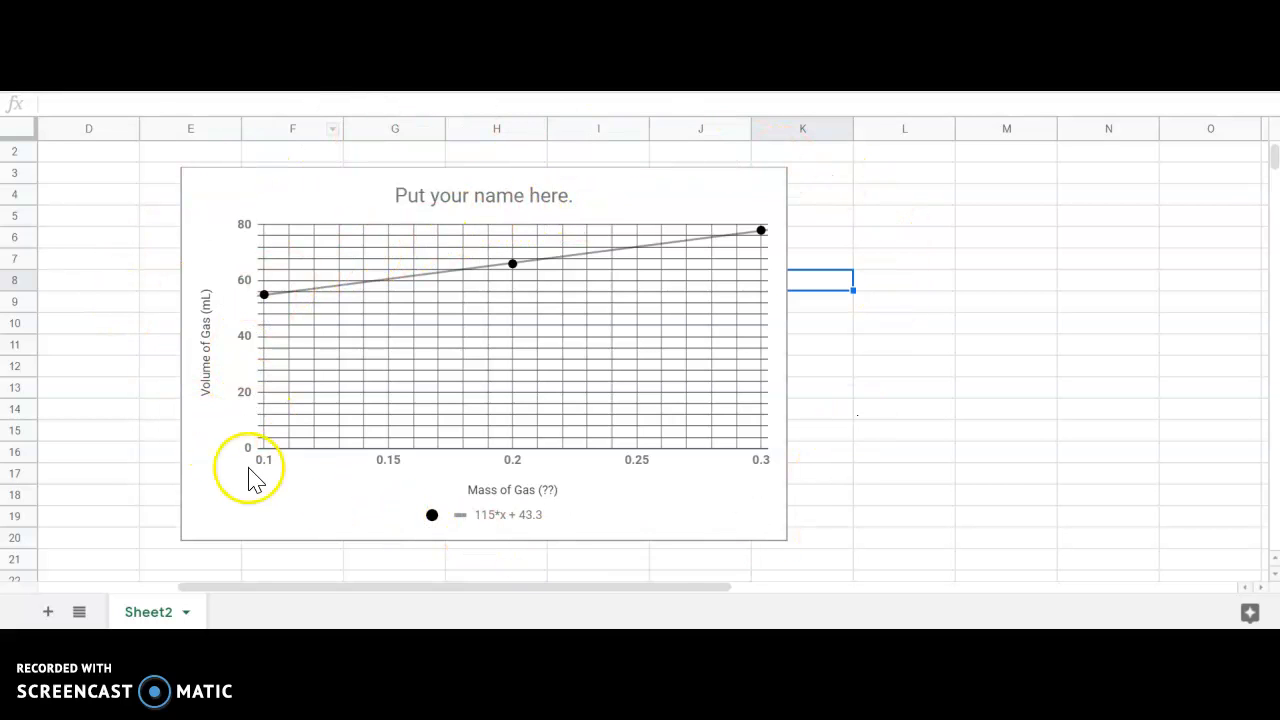
click(728, 206)
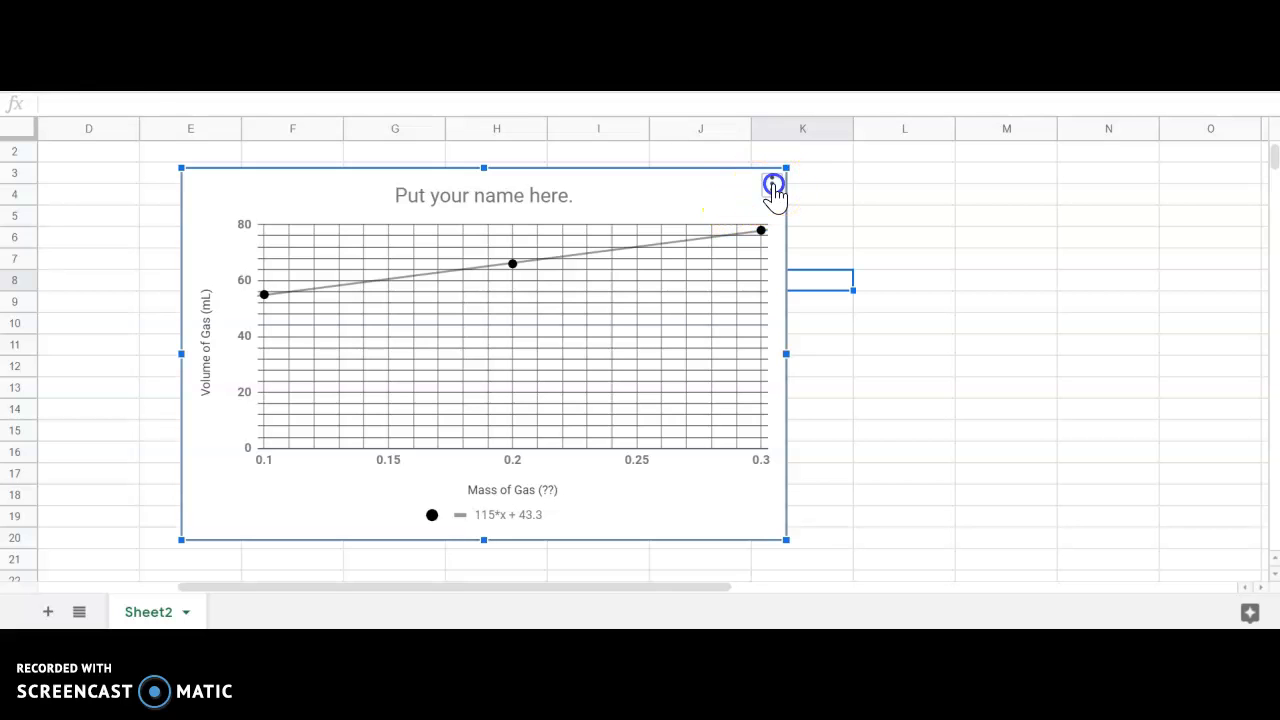
click(772, 184)
click(735, 224)
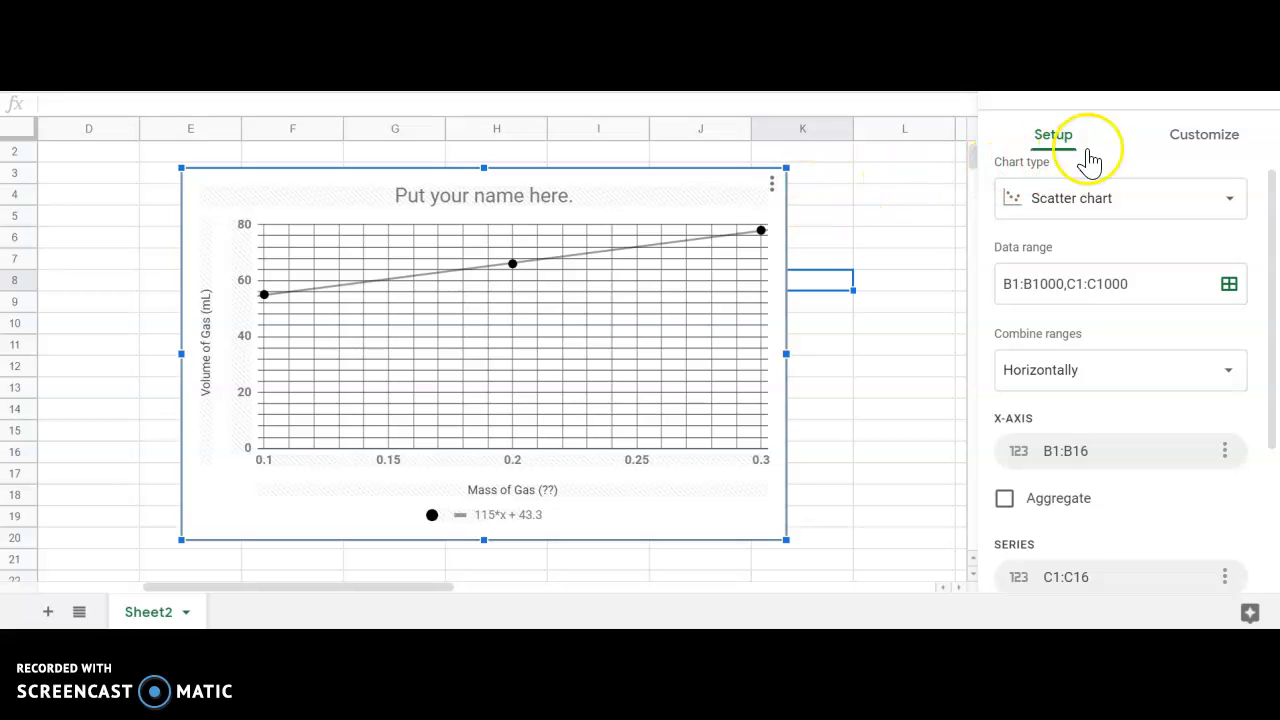
click(1184, 146)
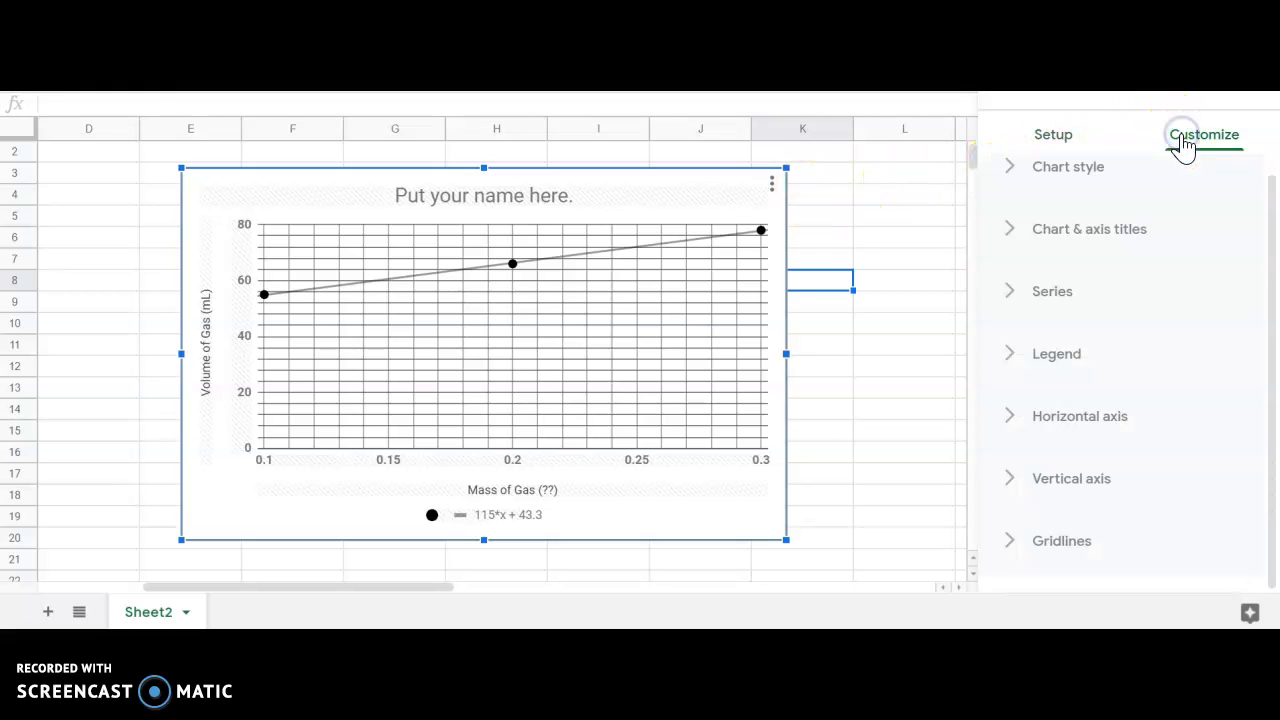
click(1070, 140)
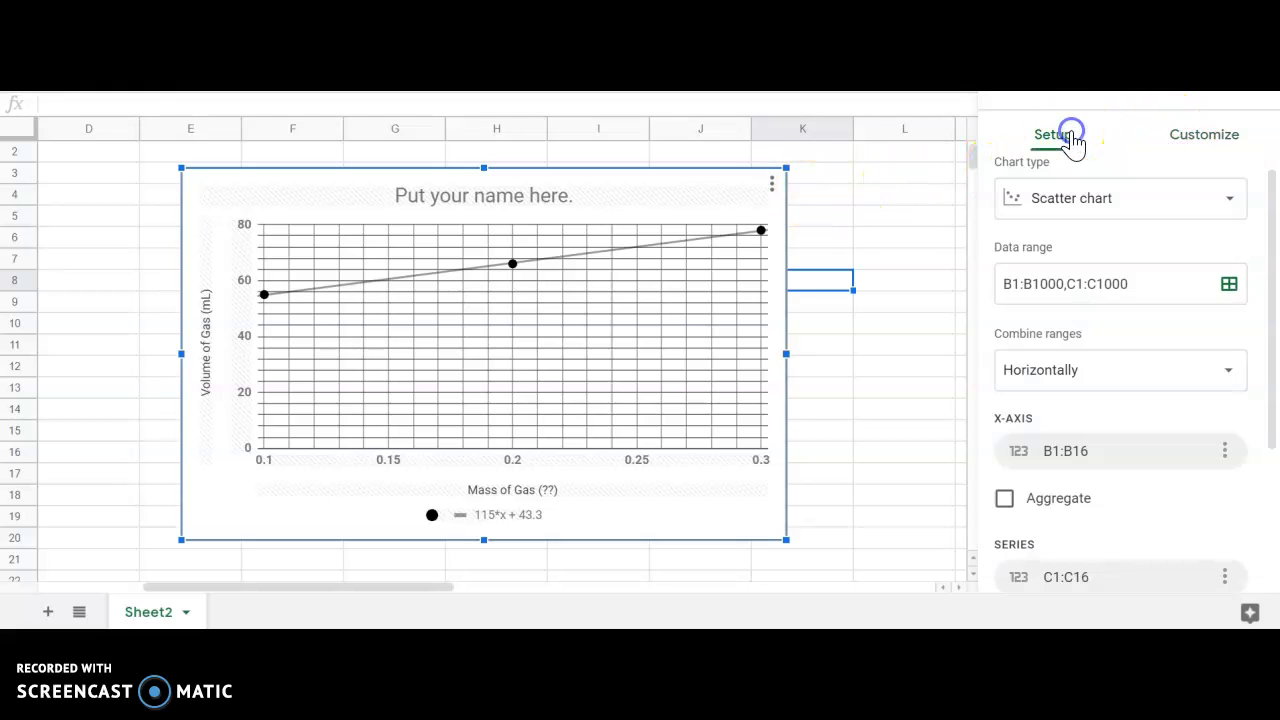
scroll(1086, 245, down, 3)
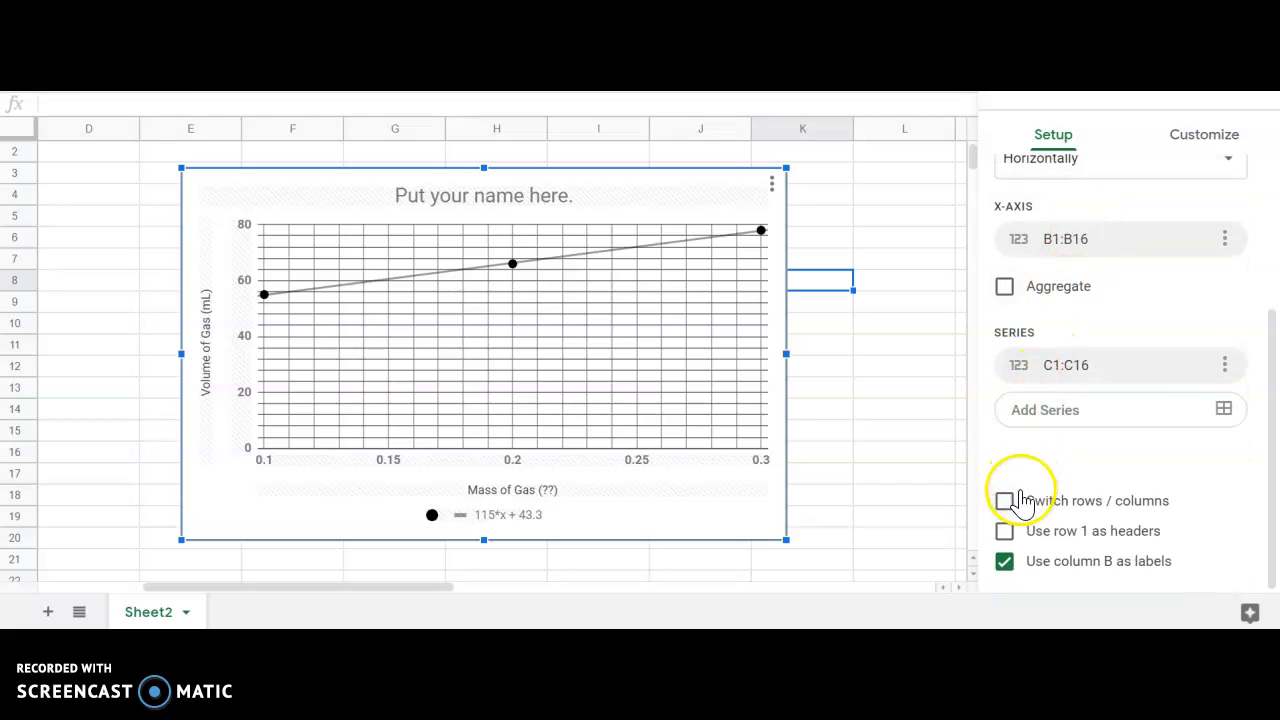